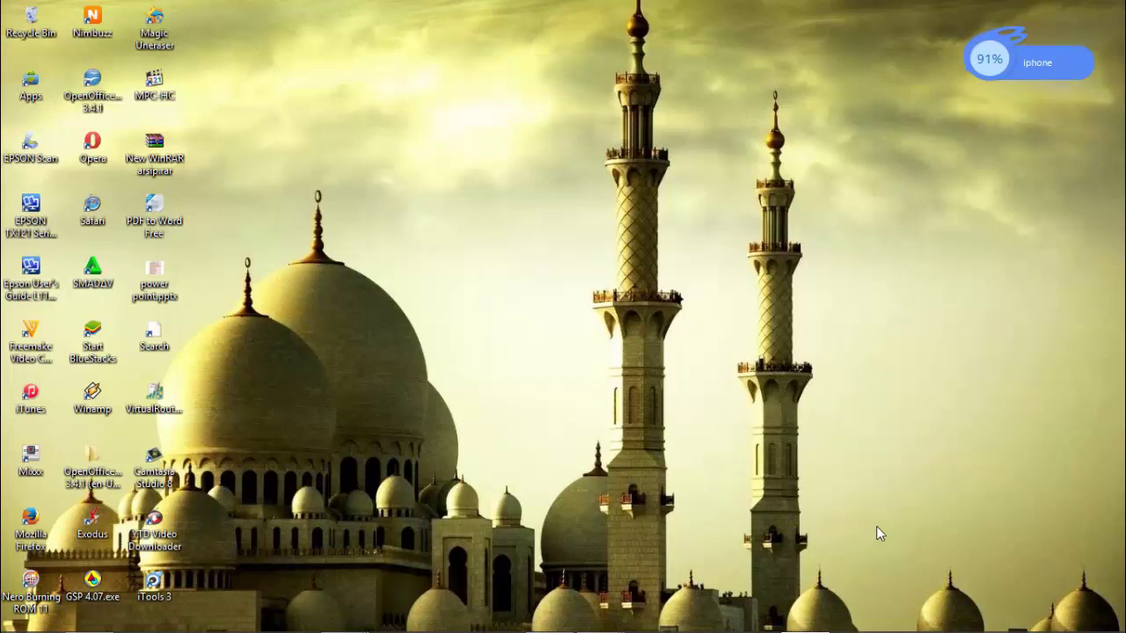
Bring up the Windows taskbar with its pinned programs, including iTools
mouse_move(809, 626)
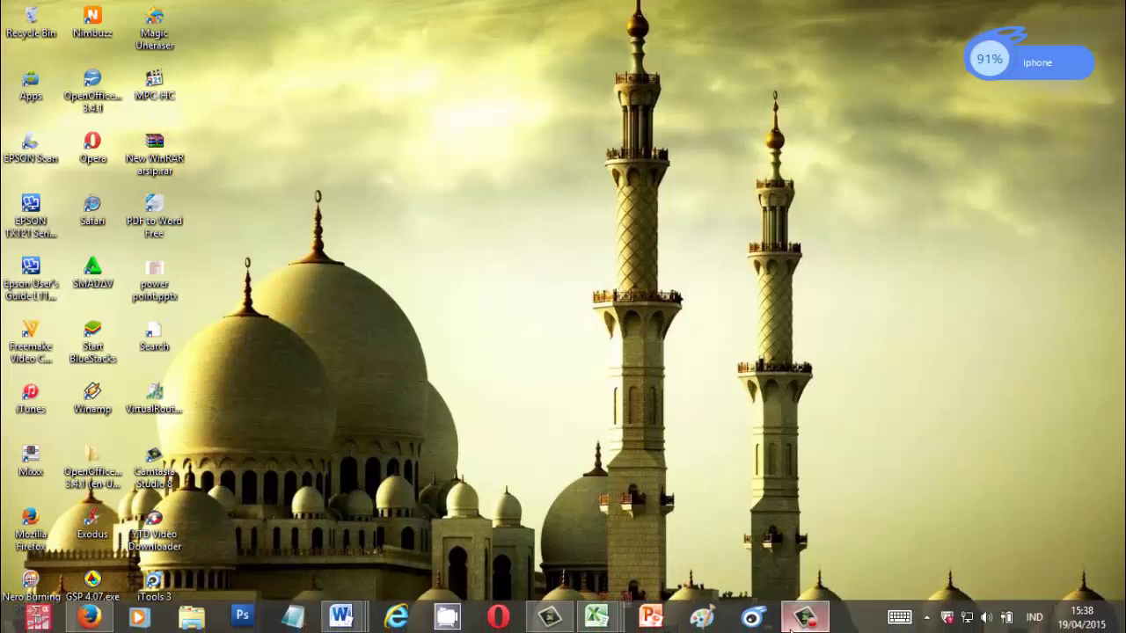
click(750, 619)
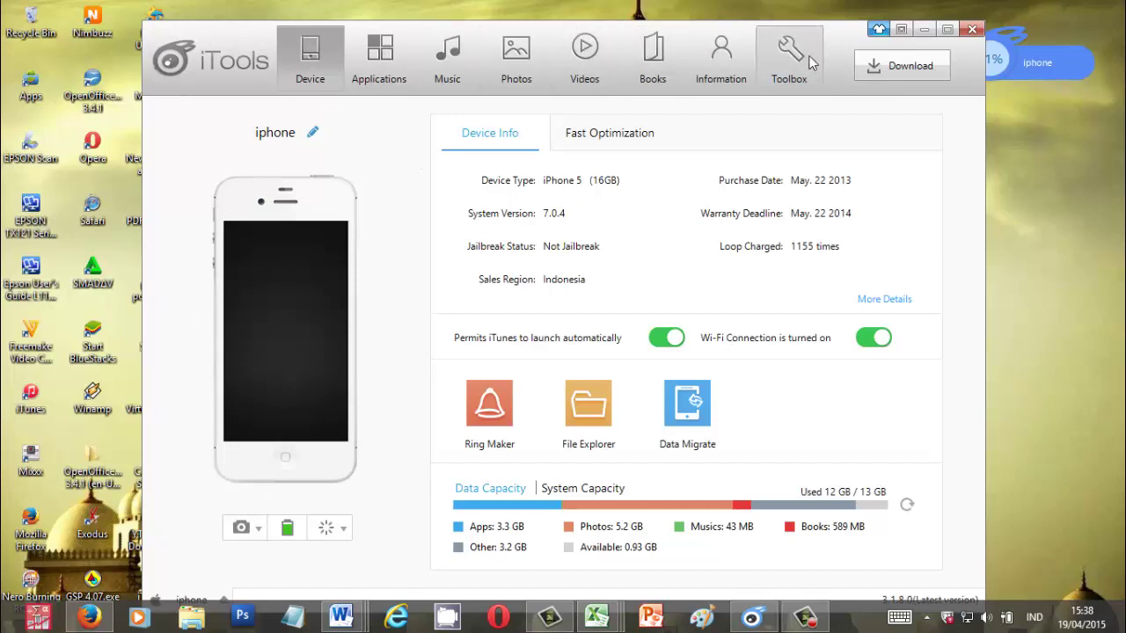
click(384, 77)
click(442, 72)
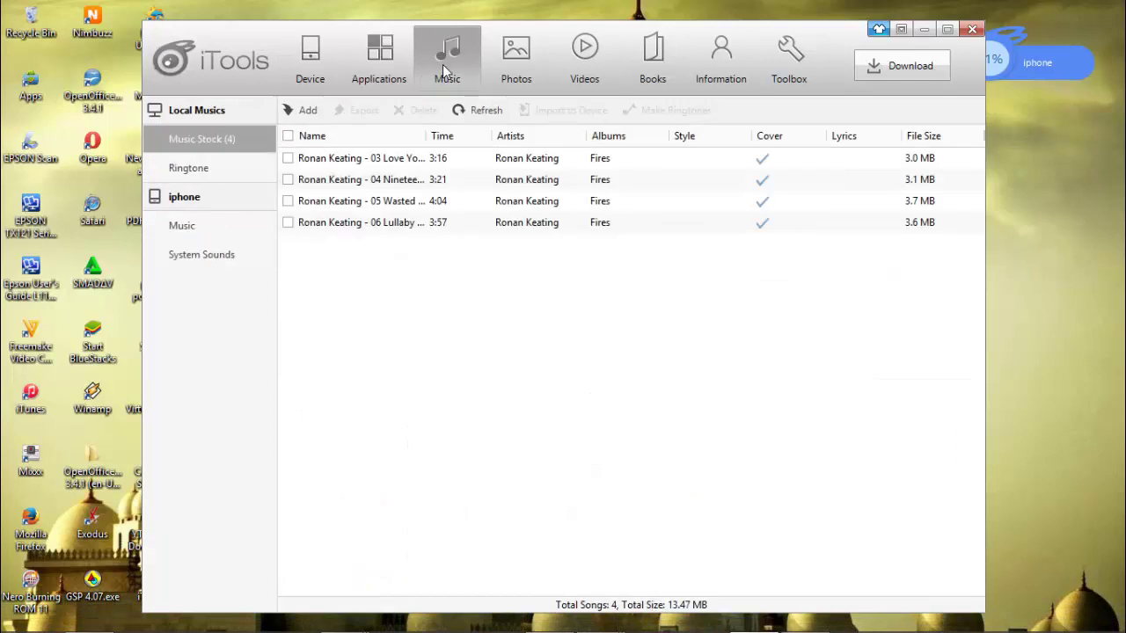
click(519, 69)
click(580, 53)
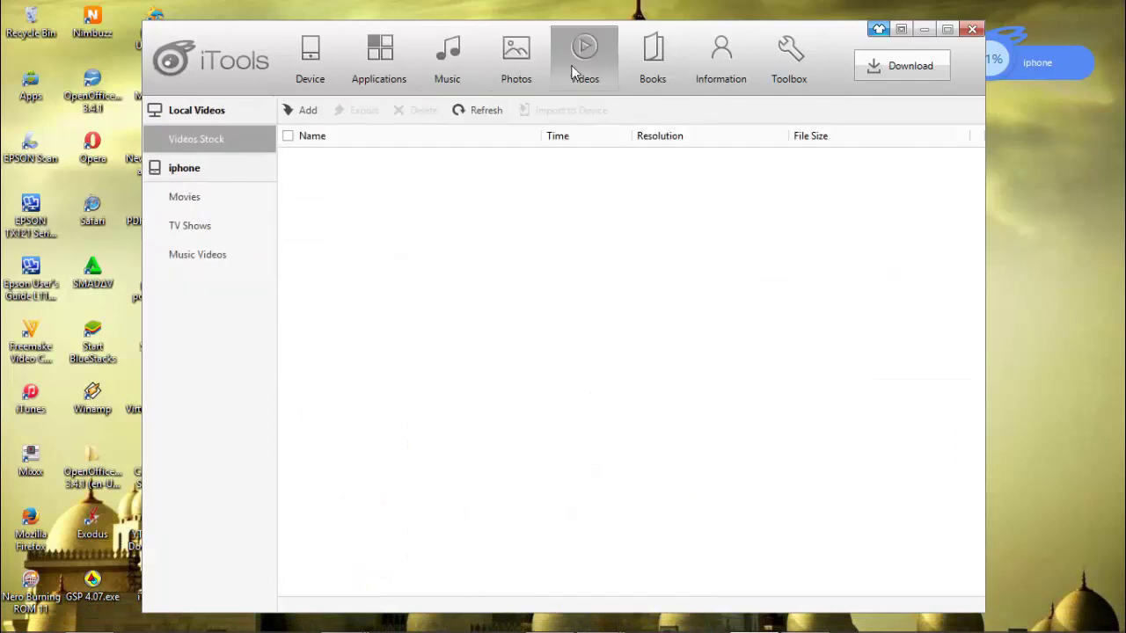
click(652, 54)
click(716, 71)
click(767, 73)
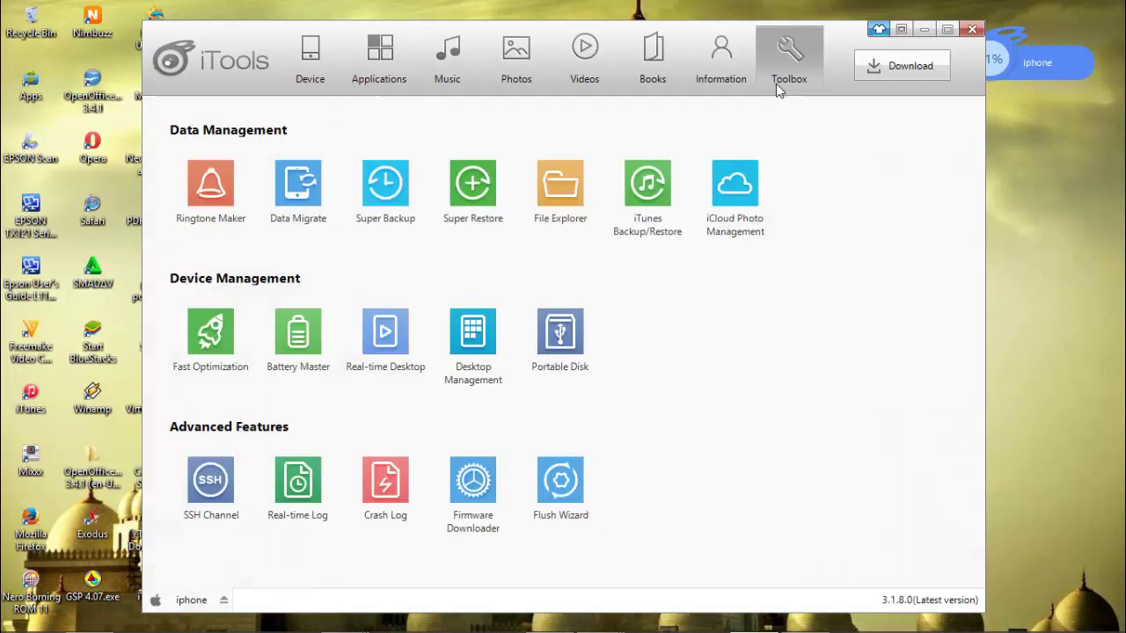
click(321, 65)
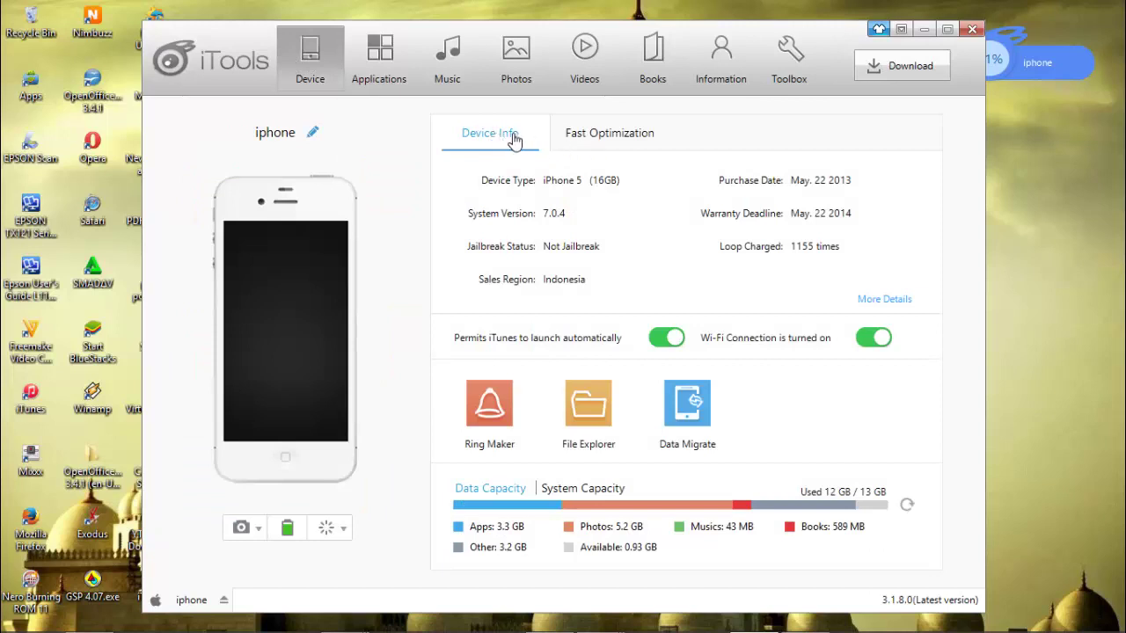
Run Fast Optimization to scan and clear caches, temp files, cookies and app cache, solving 24 problems
click(596, 138)
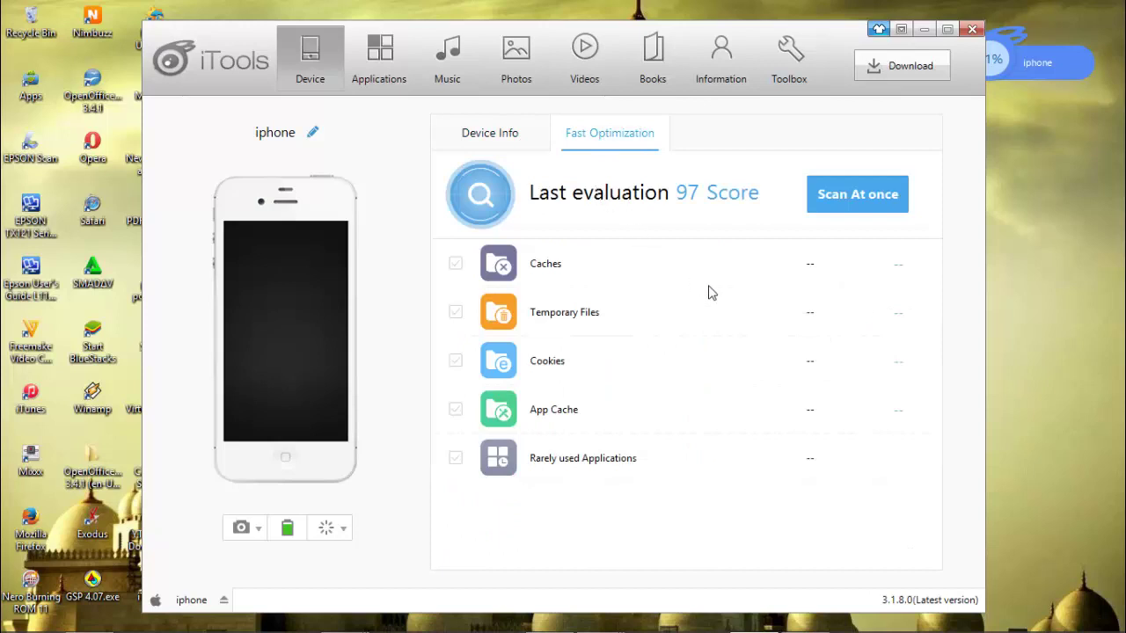
click(853, 203)
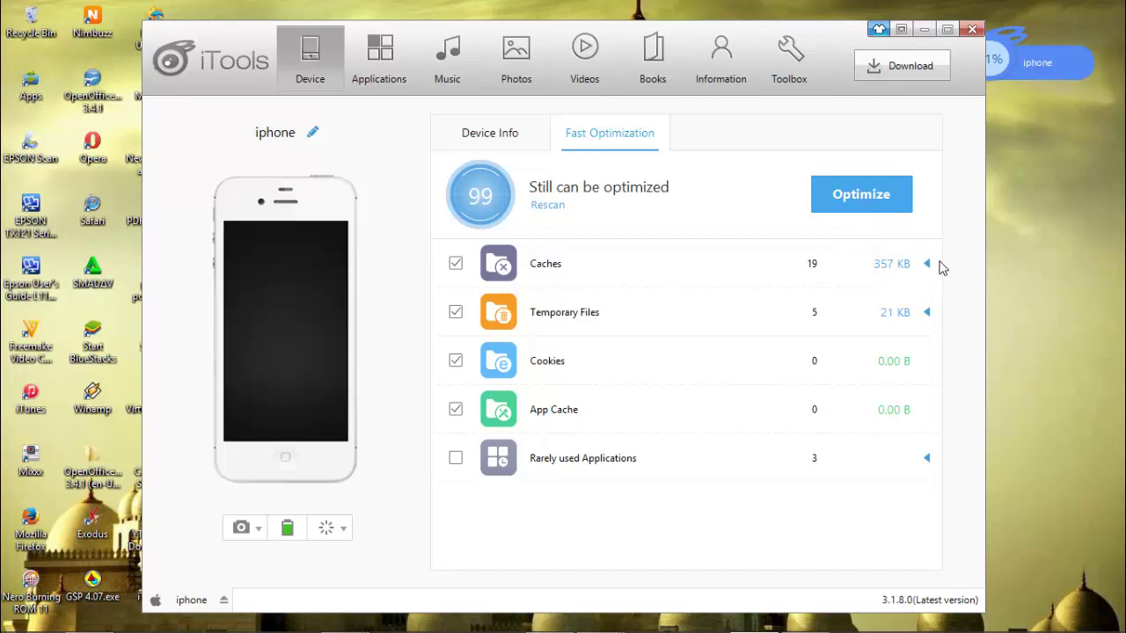
click(865, 194)
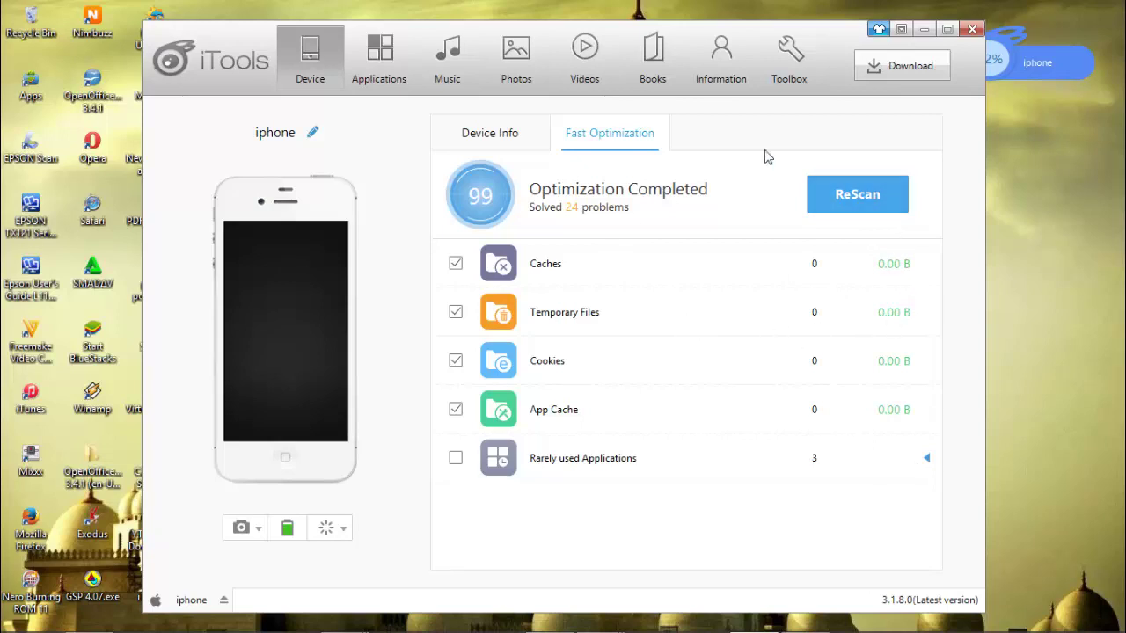
Show the Applications library of 89 iOS apps and scroll through it and back to the top
click(378, 59)
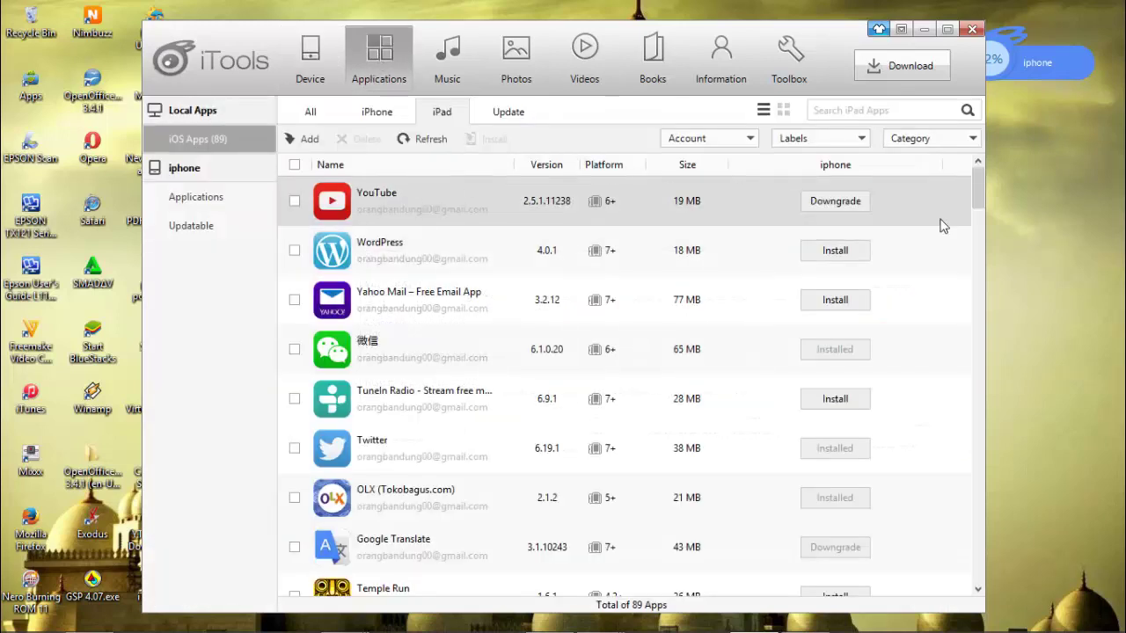
mouse_move(975, 198)
mouse_down()
mouse_move(972, 301)
mouse_move(970, 181)
mouse_up()
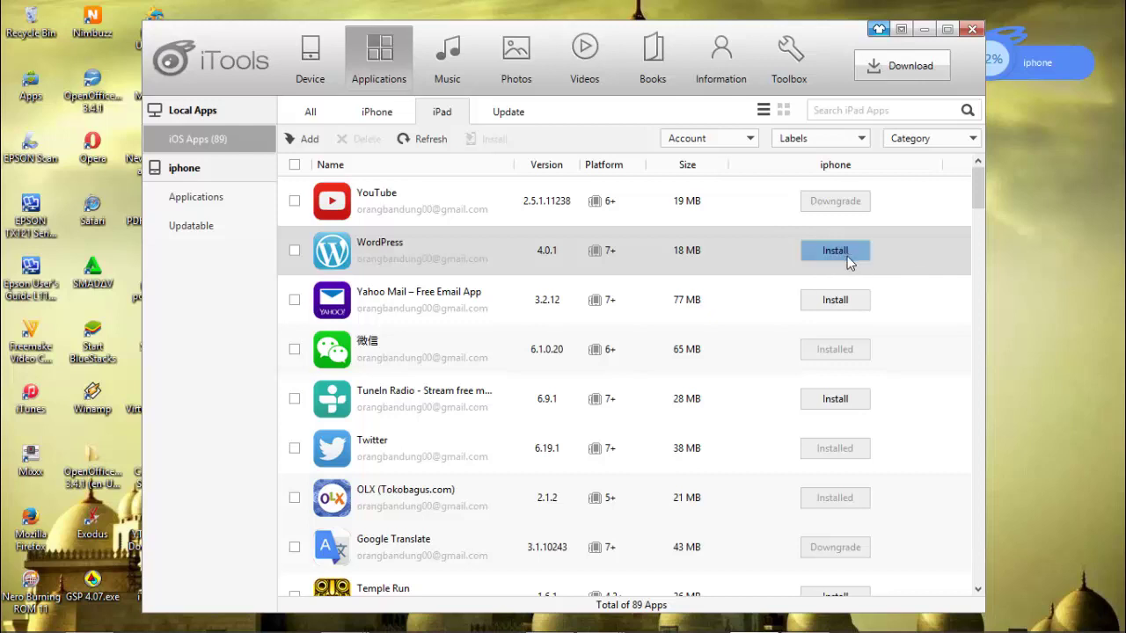
drag(978, 189, 986, 236)
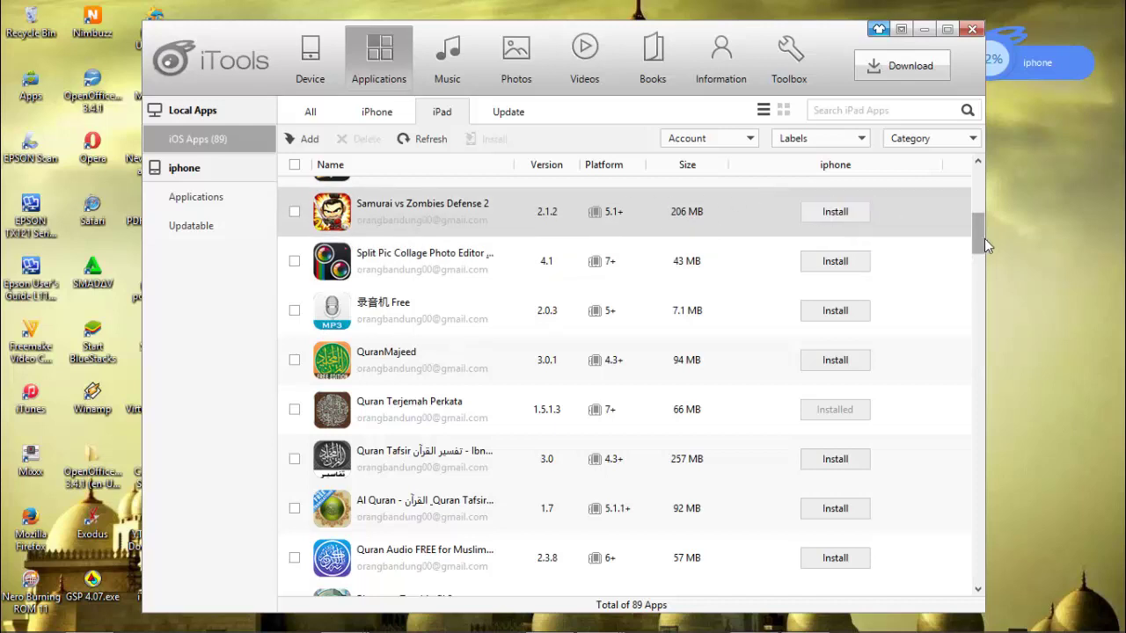
drag(982, 238, 981, 181)
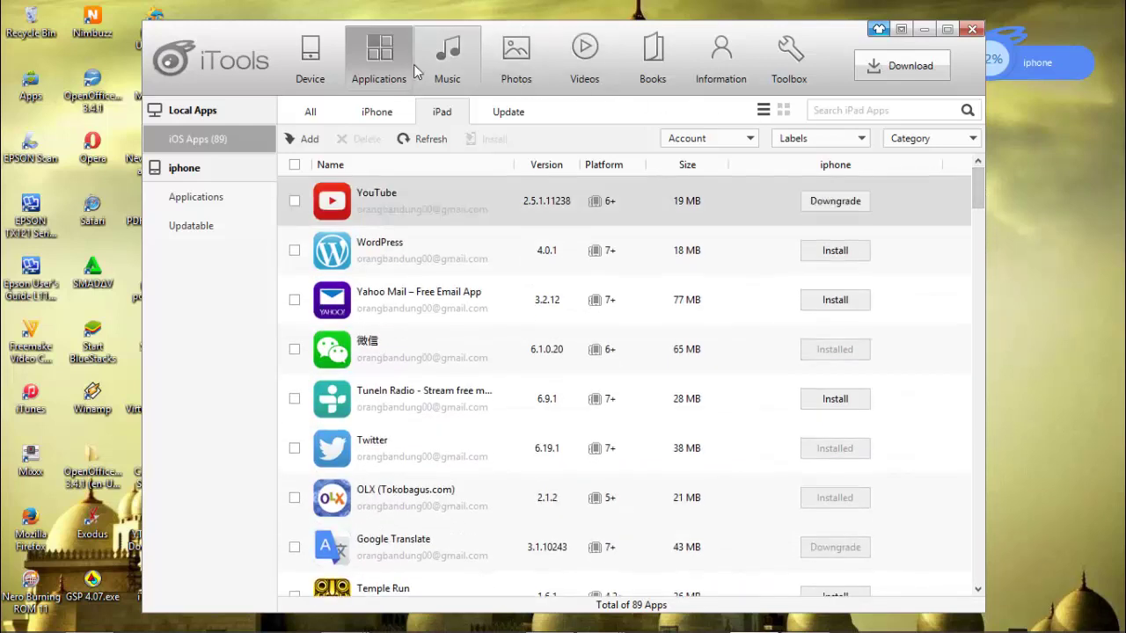
Import Last Breath, The Cave Of Hira, another Sami Yusuf track and you came to me.mp3 from Downloads
click(444, 70)
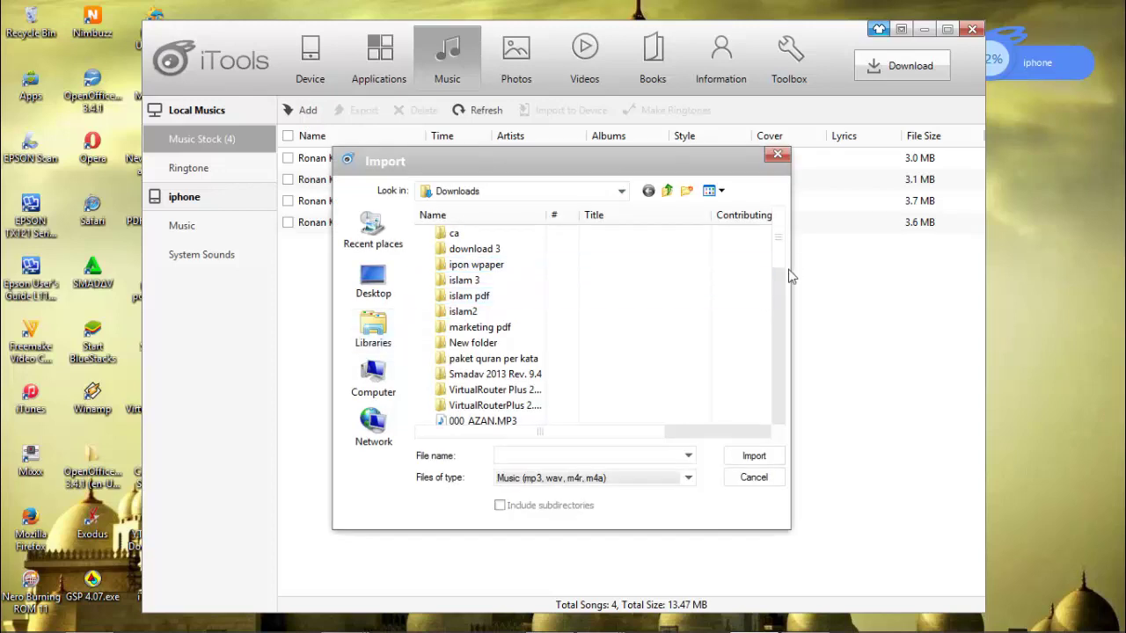
drag(785, 252, 776, 360)
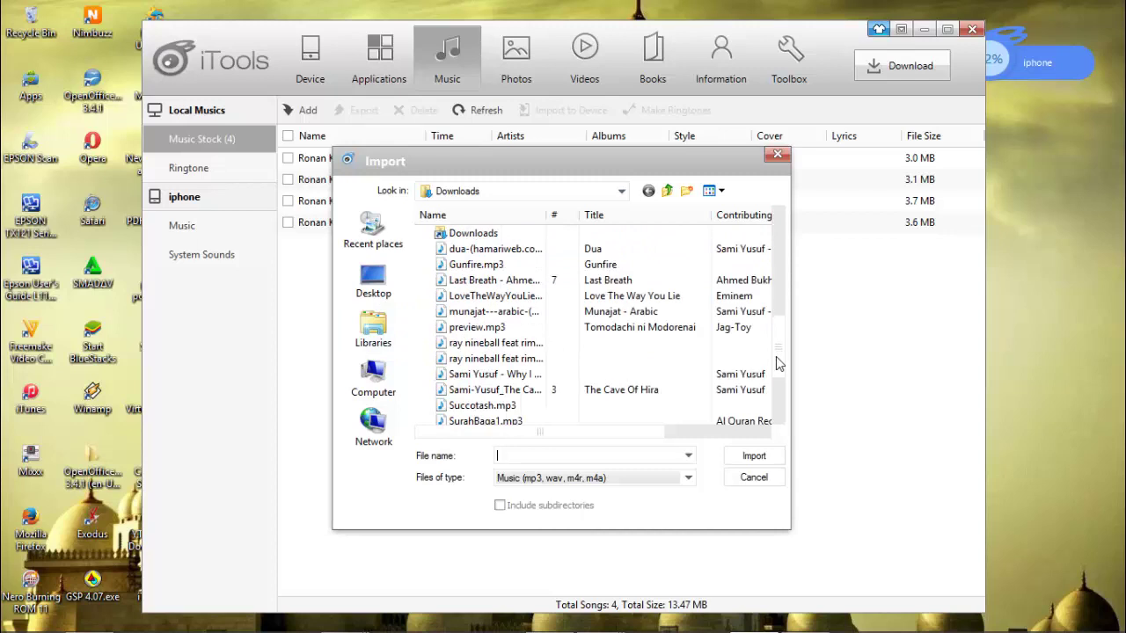
click(543, 284)
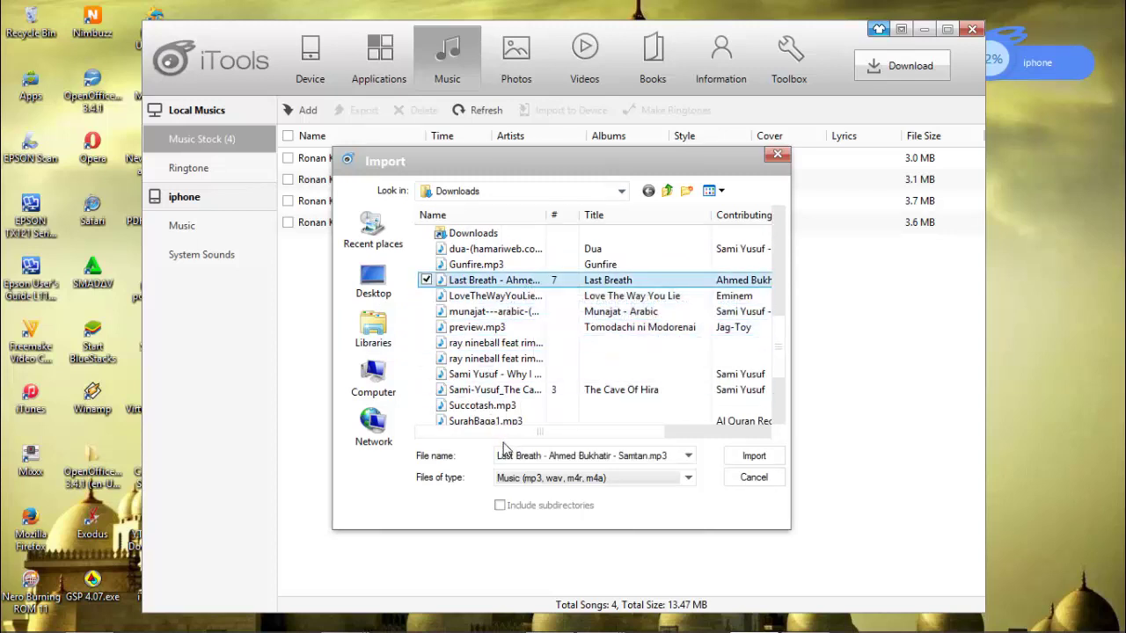
click(427, 373)
click(428, 389)
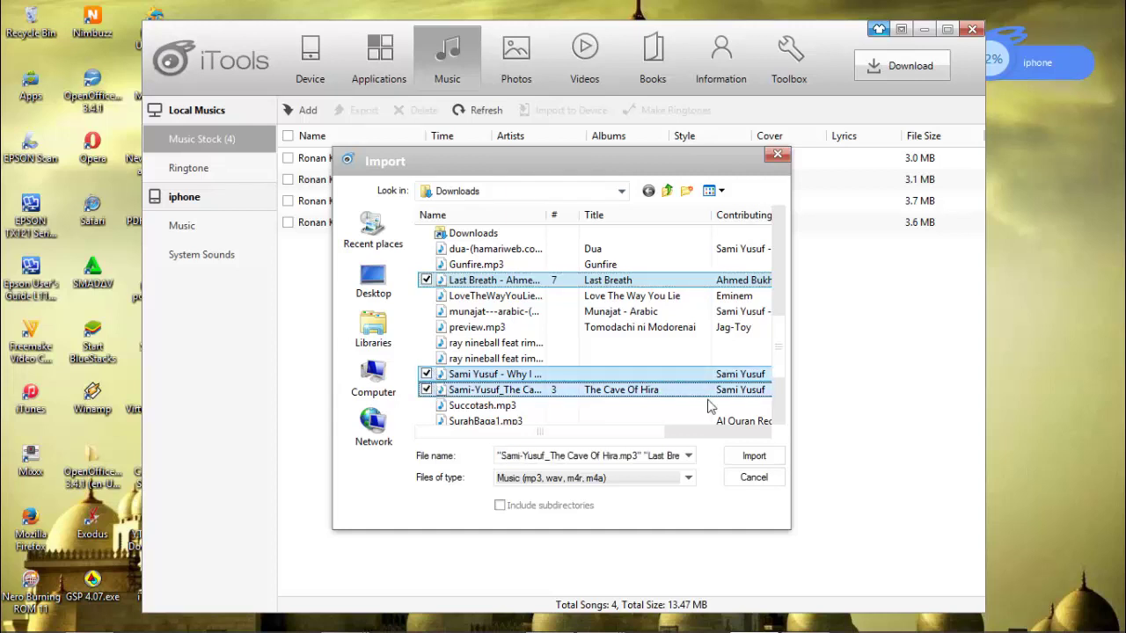
scroll(784, 355, down, 3)
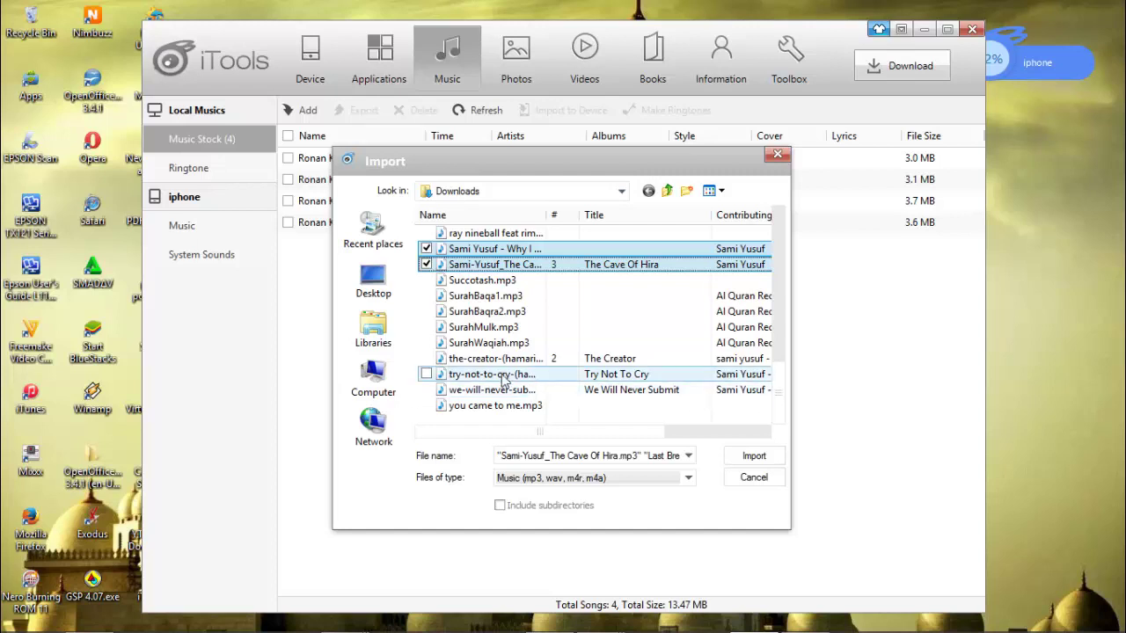
click(427, 405)
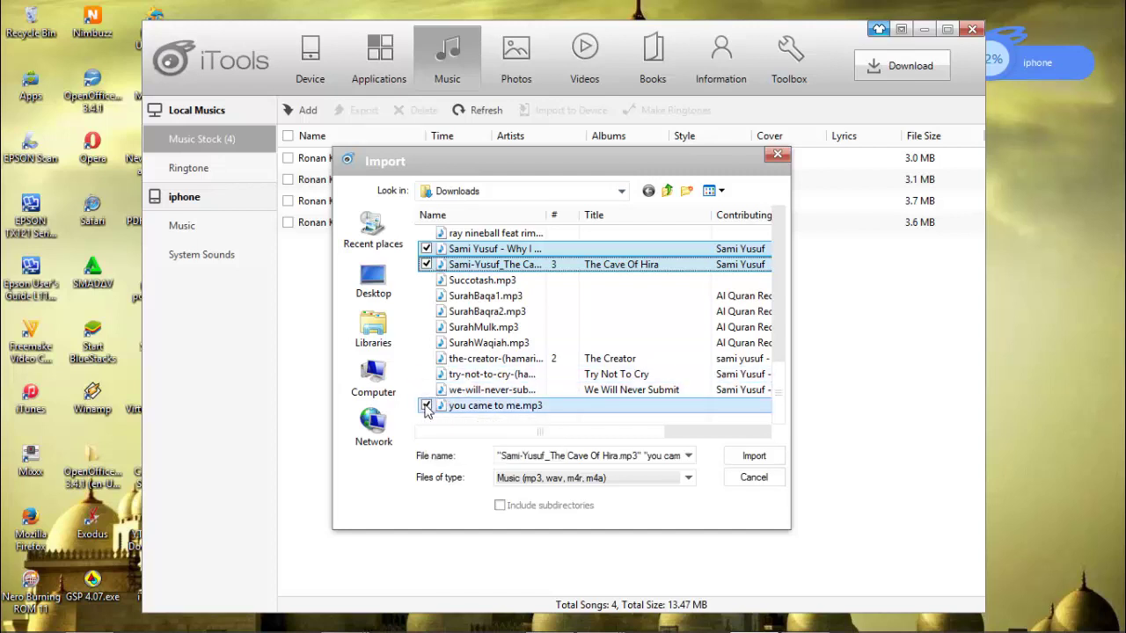
click(744, 456)
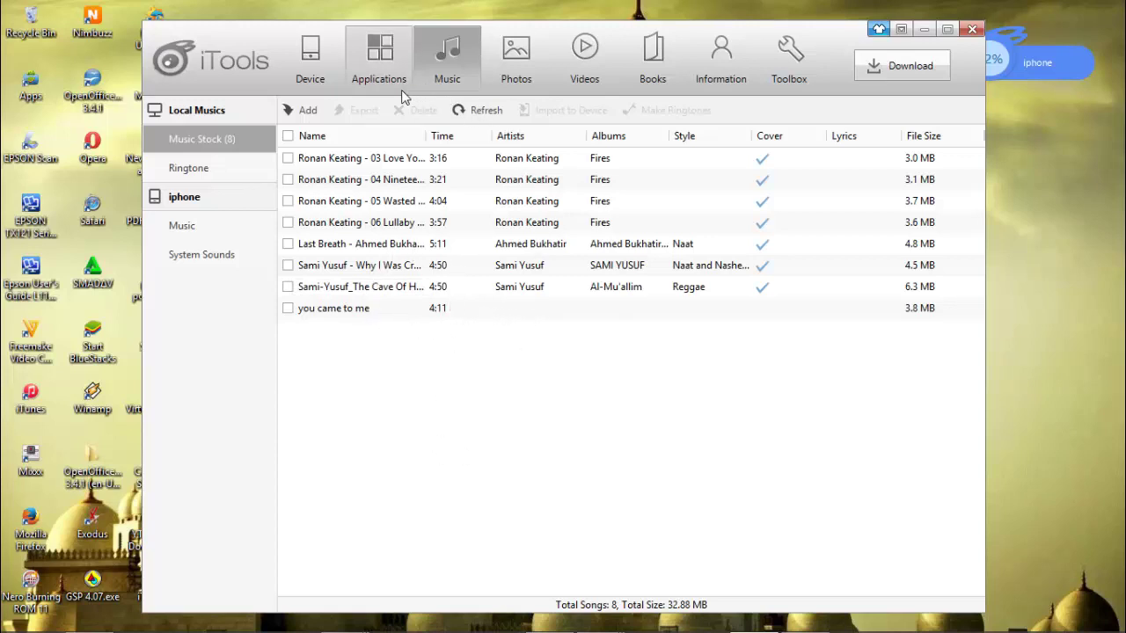
Show the iPhone's 7 photo albums, then open and cancel the Import folder browser
click(517, 72)
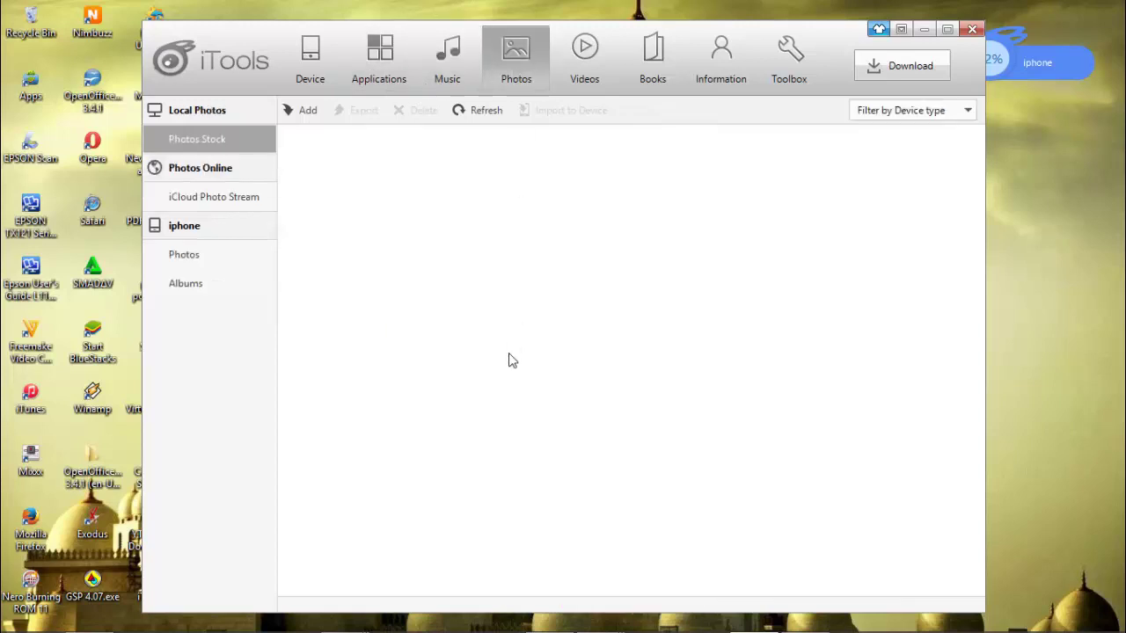
click(204, 298)
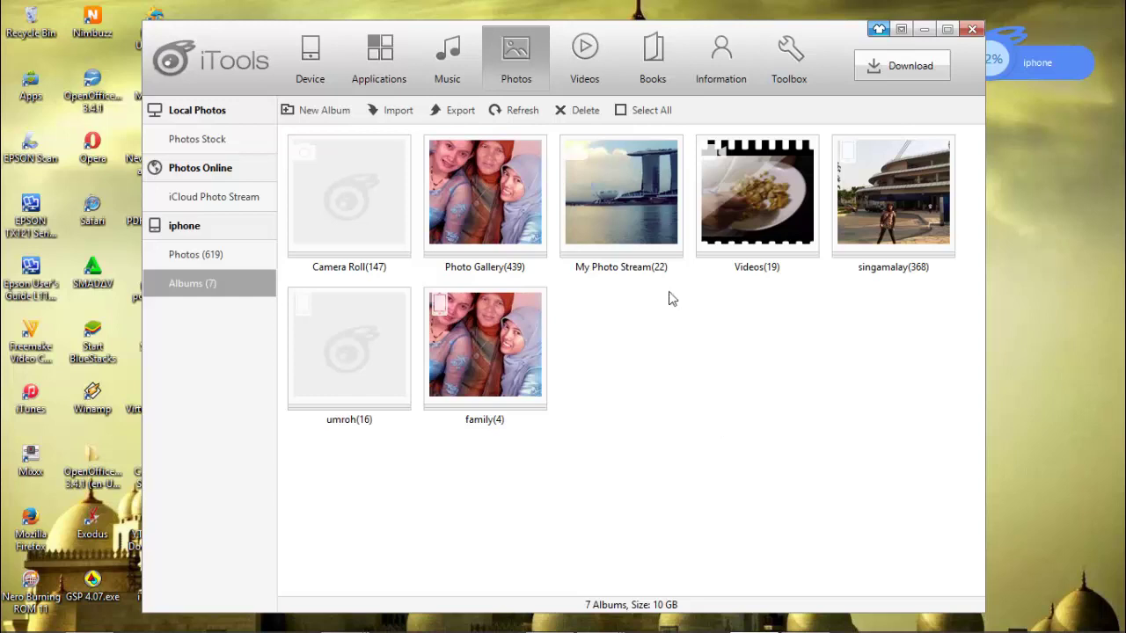
click(397, 117)
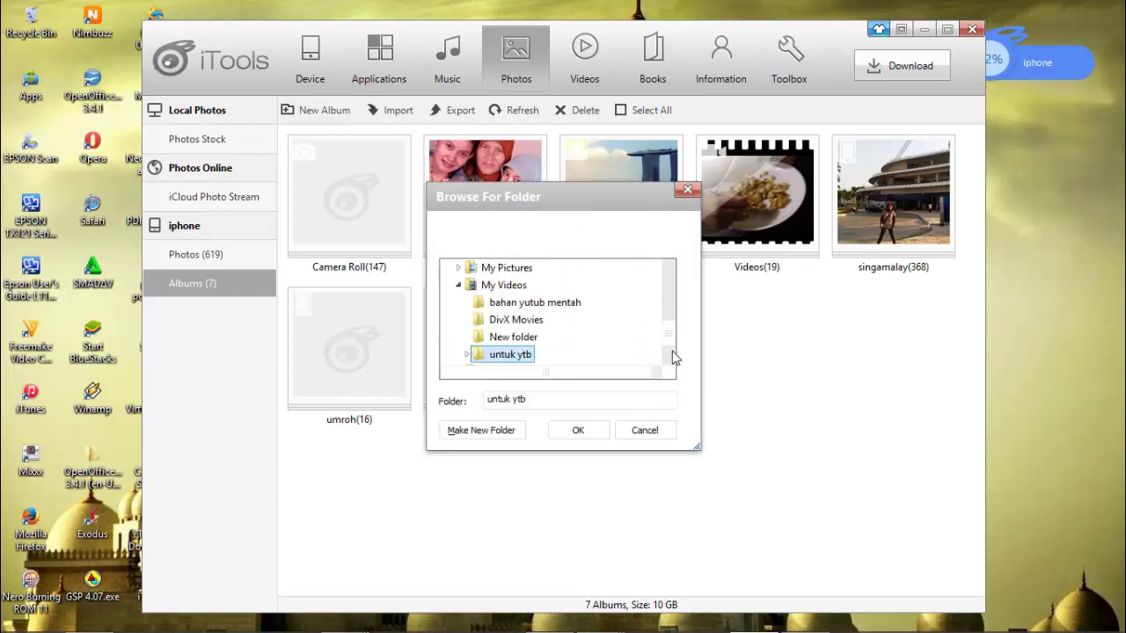
drag(671, 340, 668, 356)
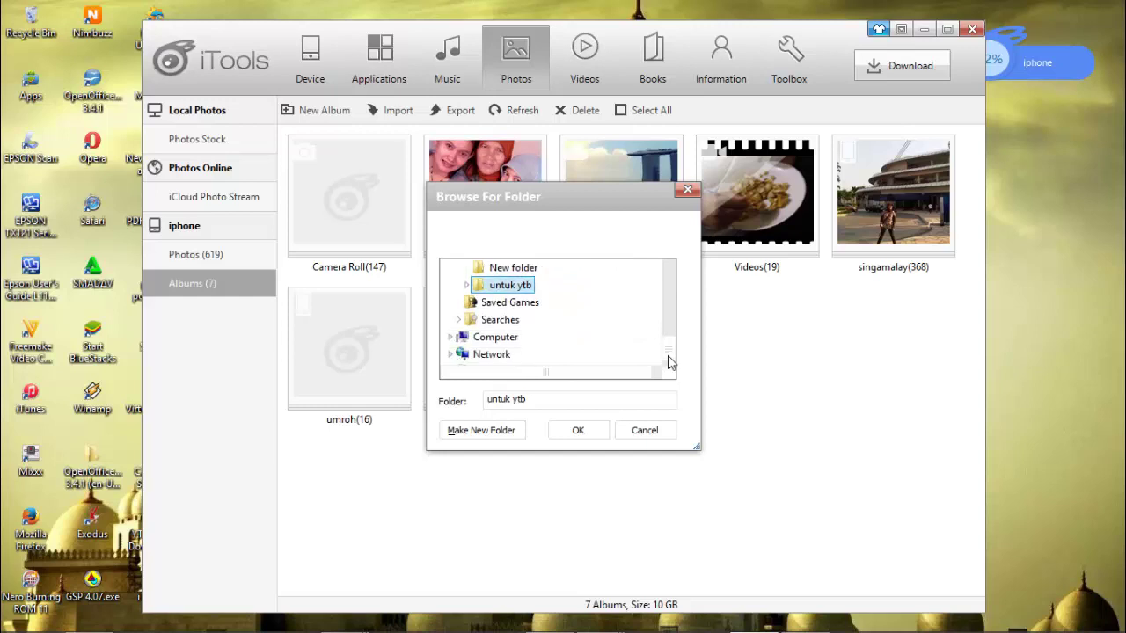
click(688, 189)
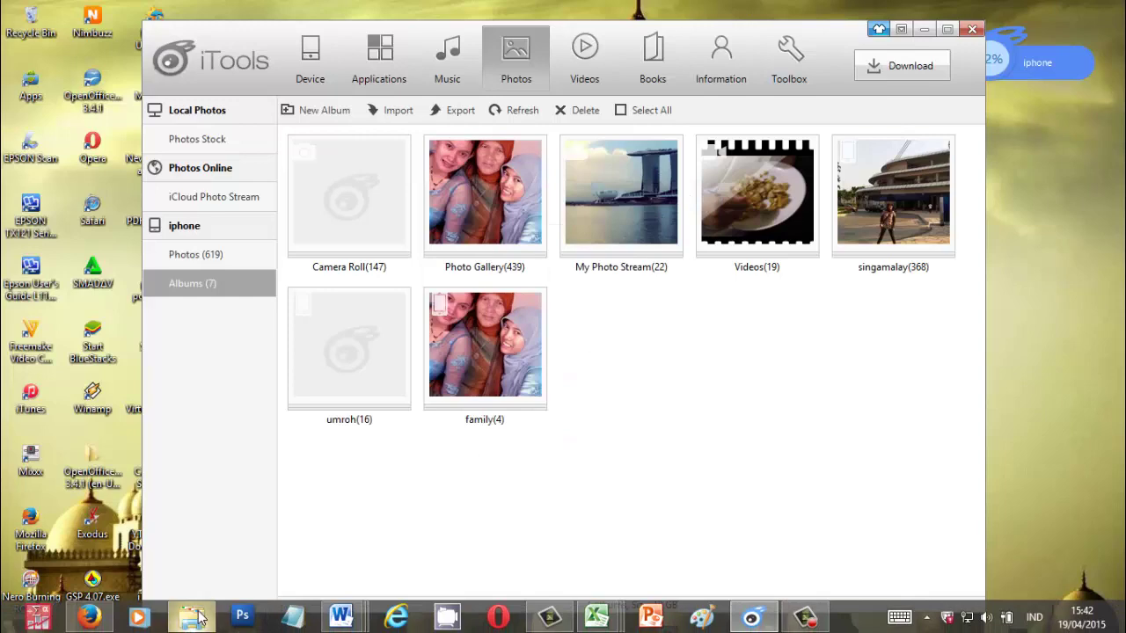
Drag chk_captcha, Classic Cars Wallpapers 1 and two hinata images from Pictures into iTools' albums
key(super+e)
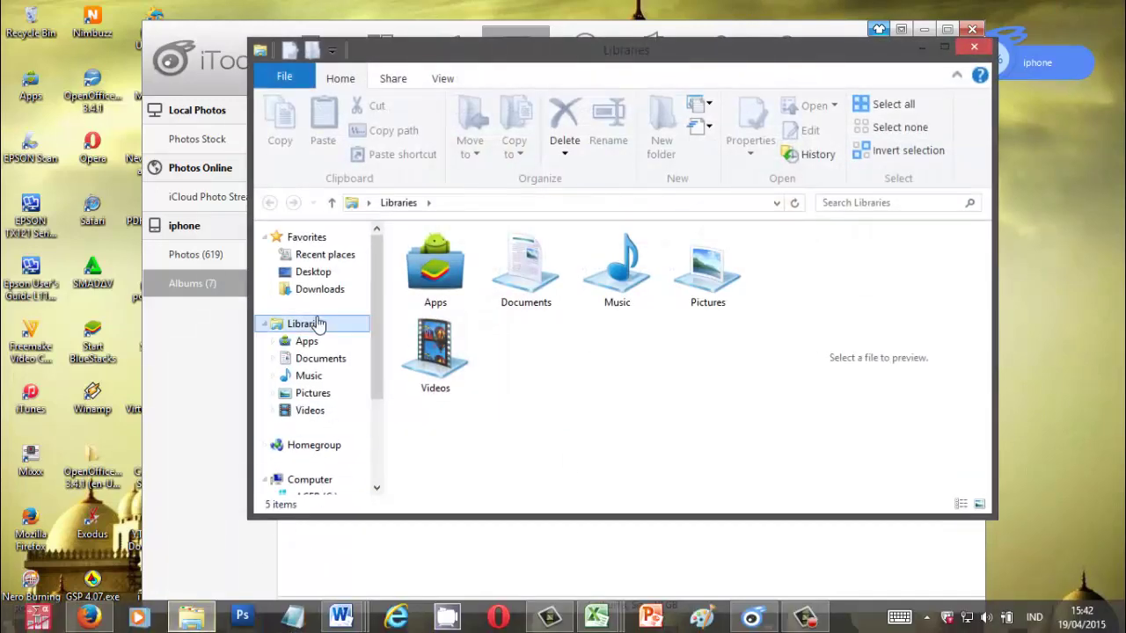
click(334, 402)
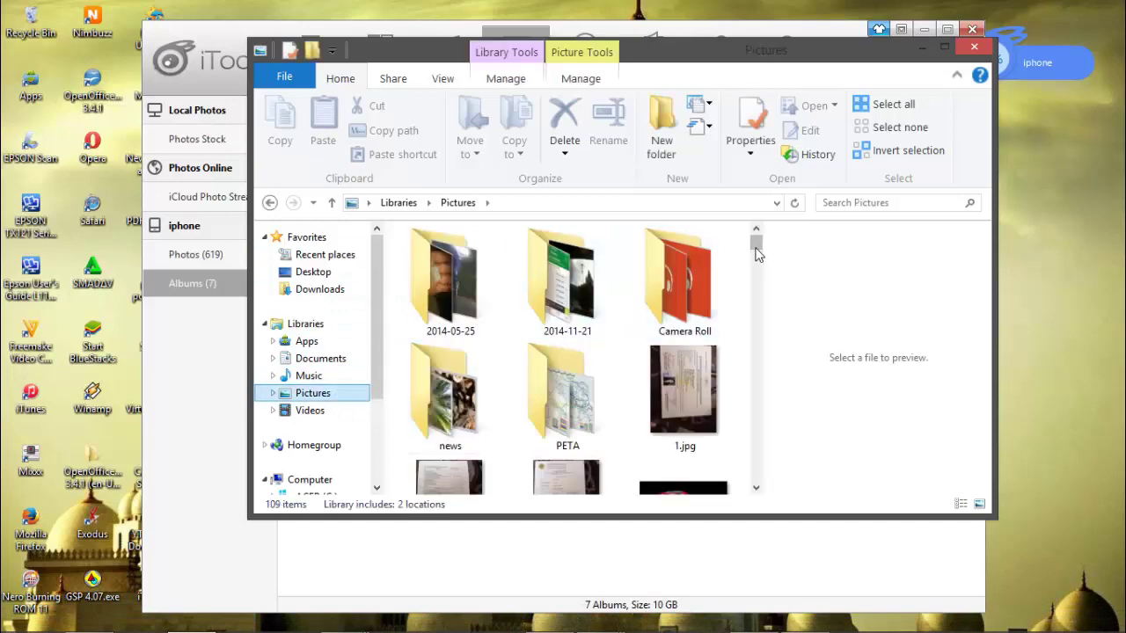
drag(754, 242, 761, 299)
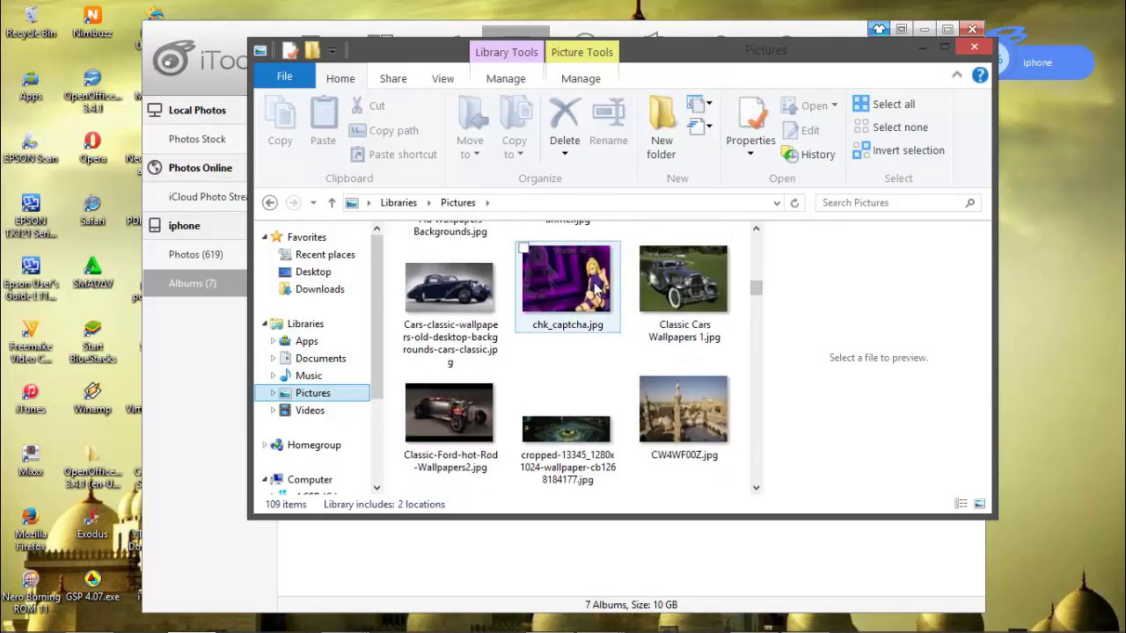
click(597, 290)
ctrl+click(696, 297)
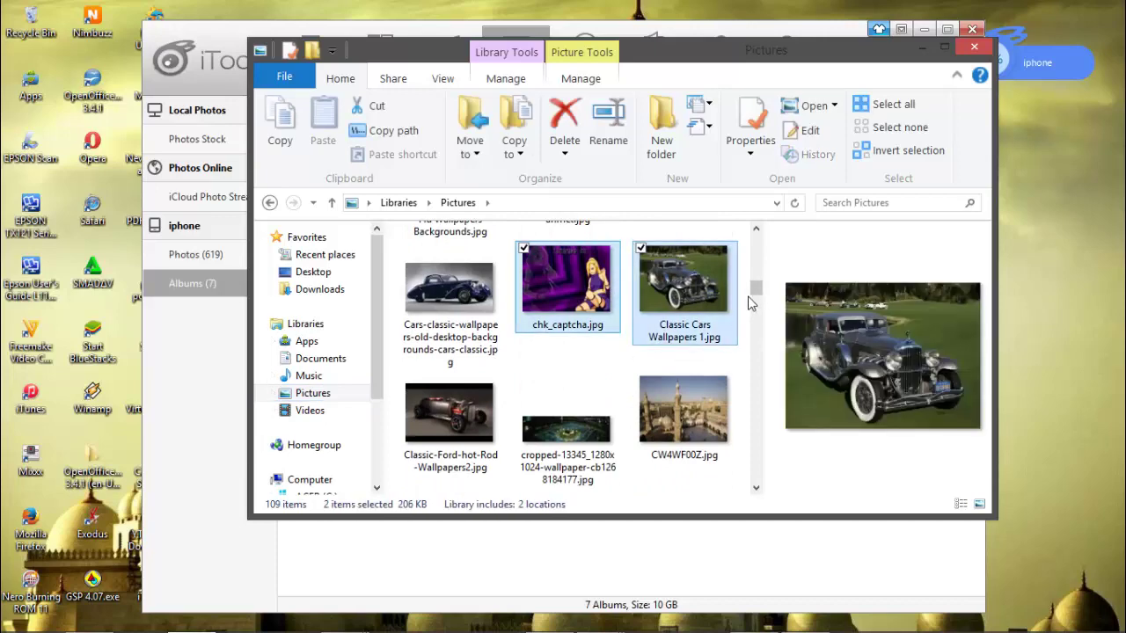
drag(773, 307, 759, 345)
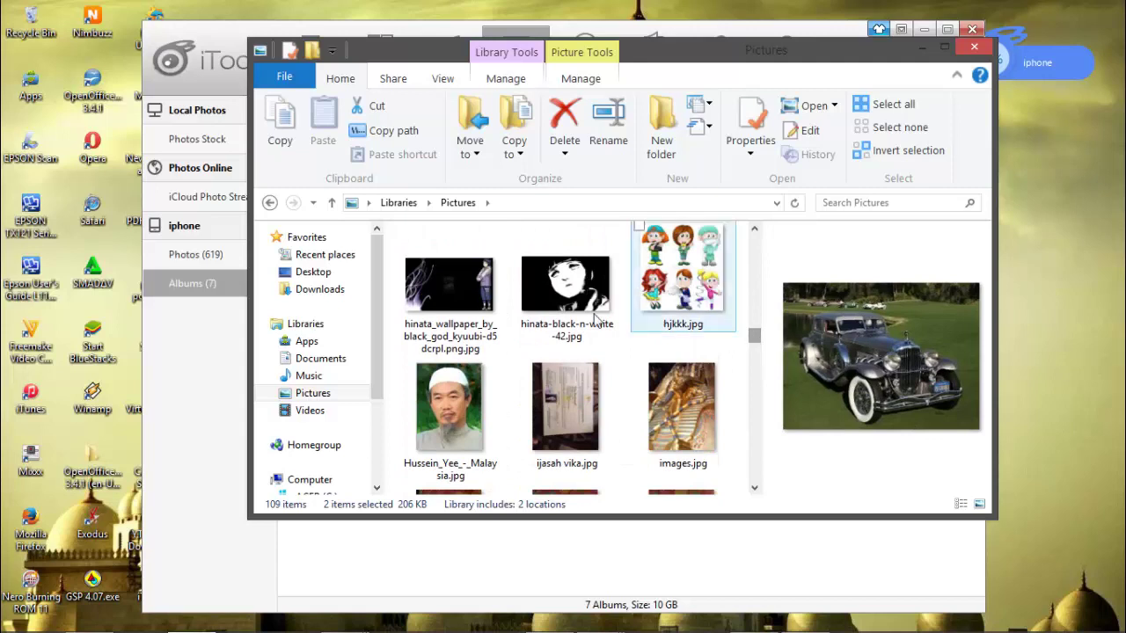
ctrl+click(449, 286)
ctrl+click(573, 294)
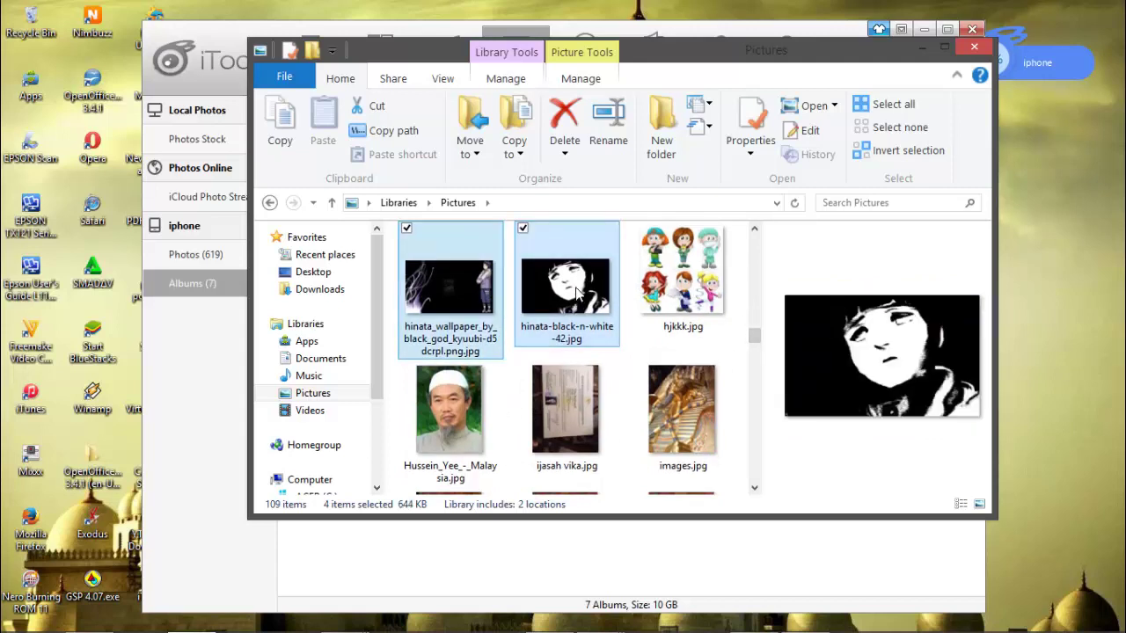
drag(576, 295, 623, 574)
click(920, 49)
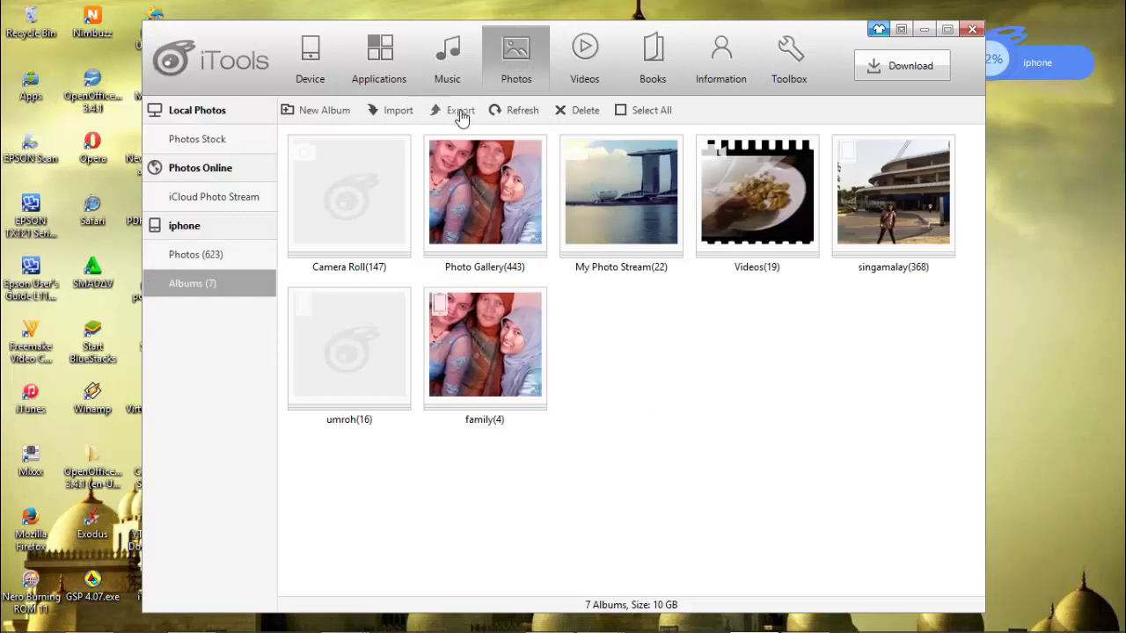
click(459, 113)
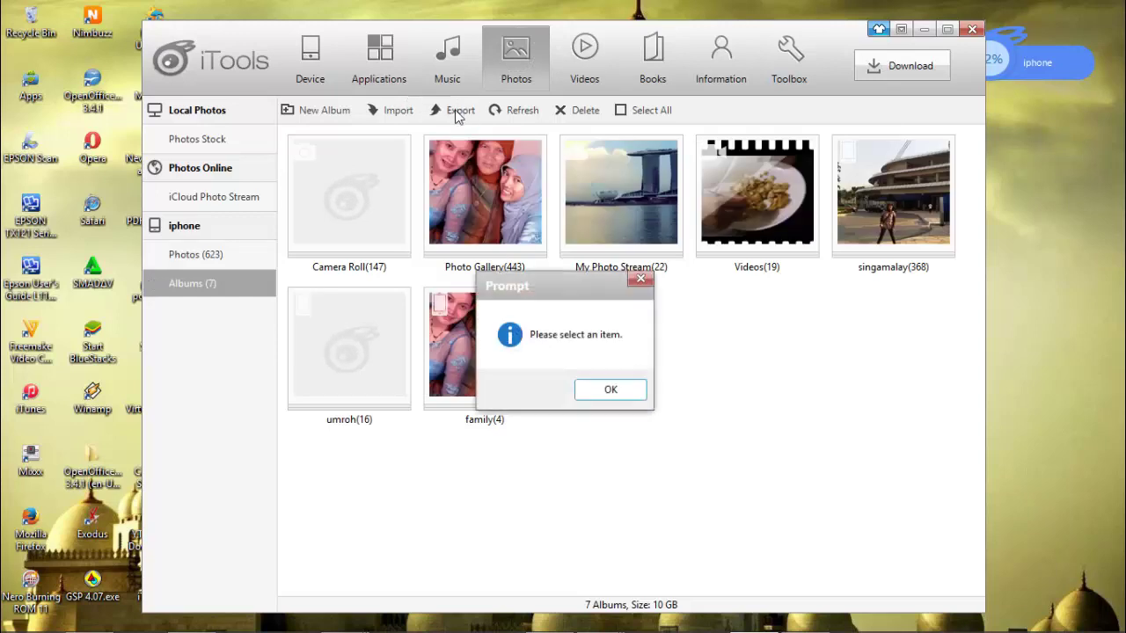
click(611, 391)
click(512, 199)
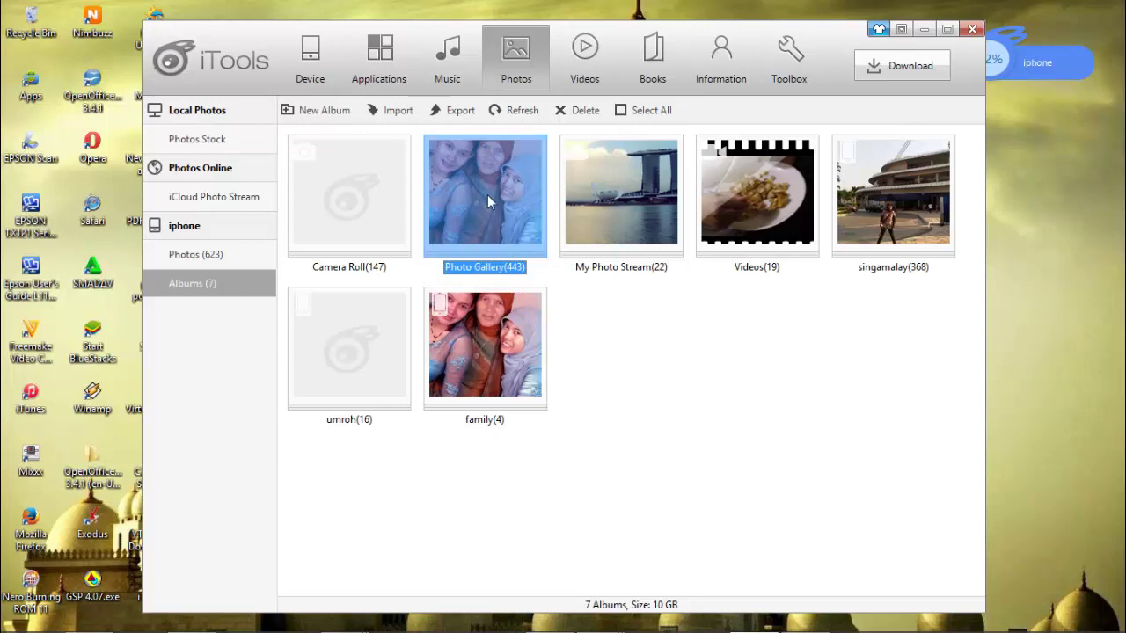
click(457, 115)
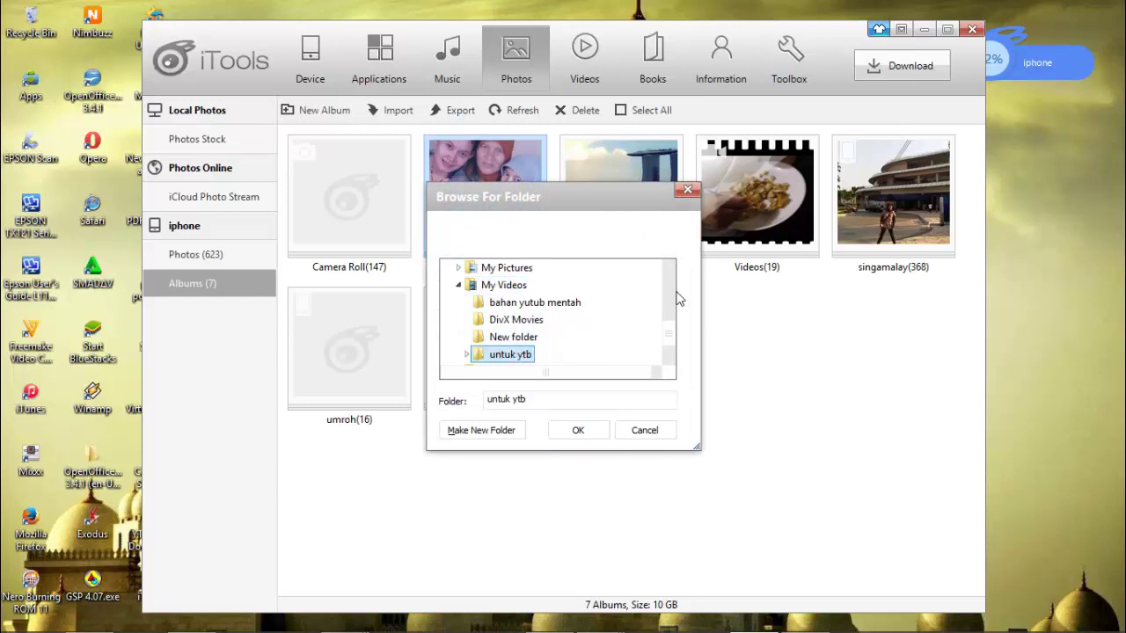
drag(673, 332, 670, 363)
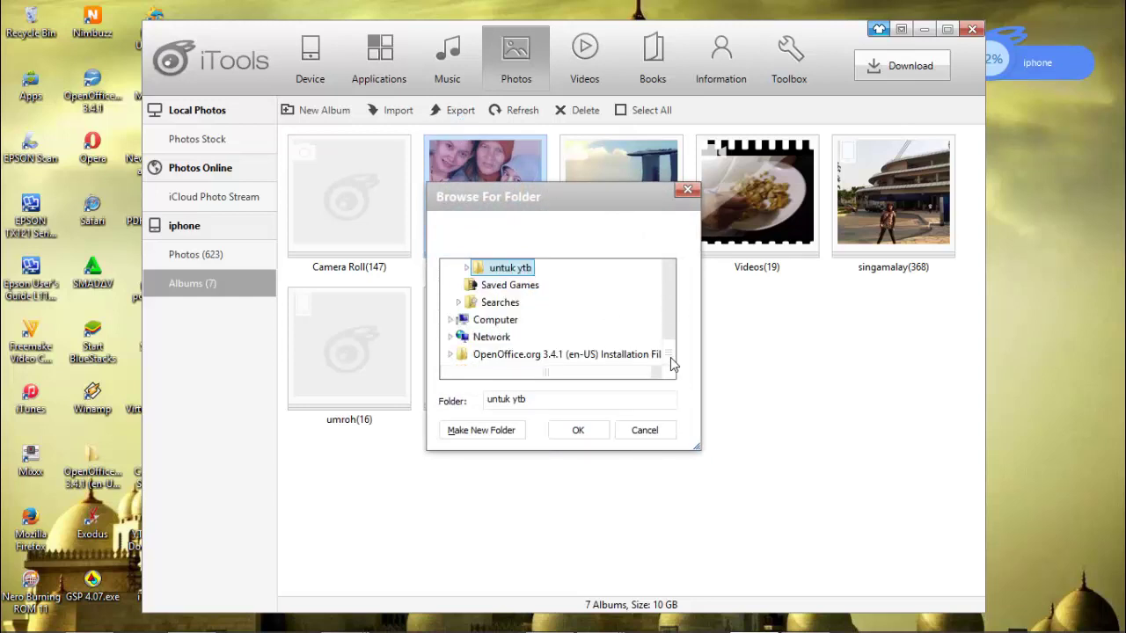
click(450, 322)
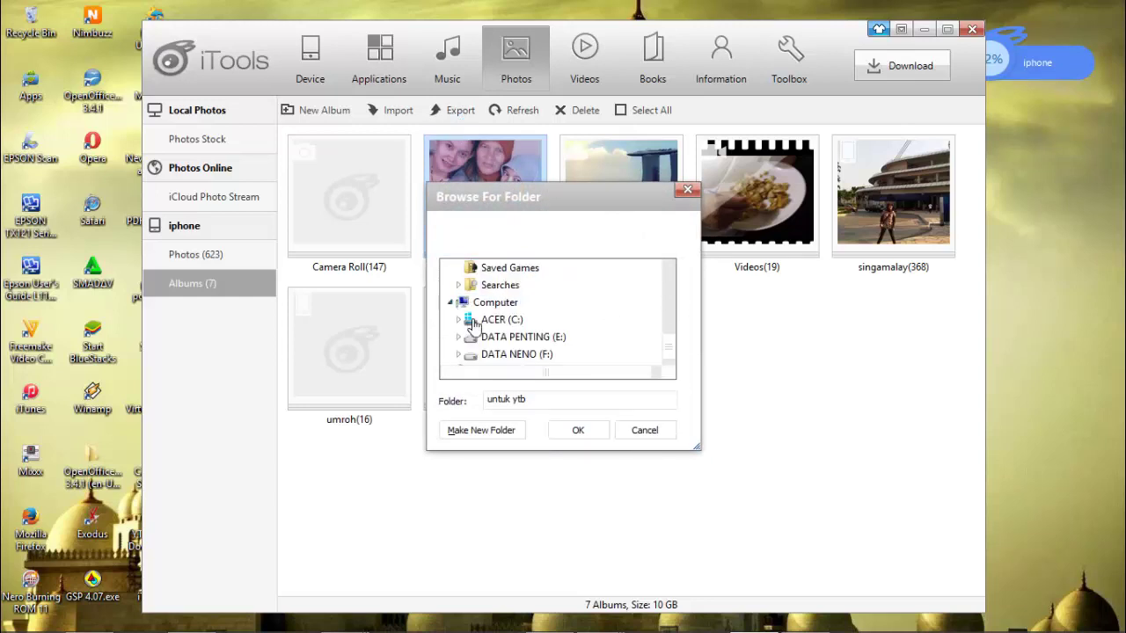
click(687, 190)
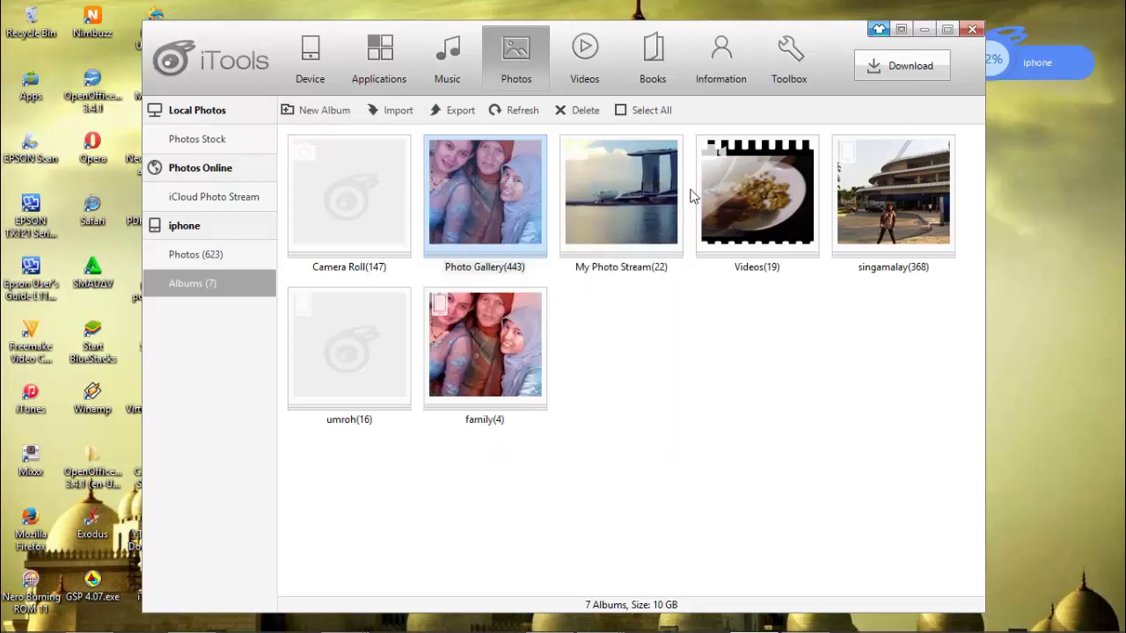
Show the Videos section, then open and close the Add videos file picker
click(603, 58)
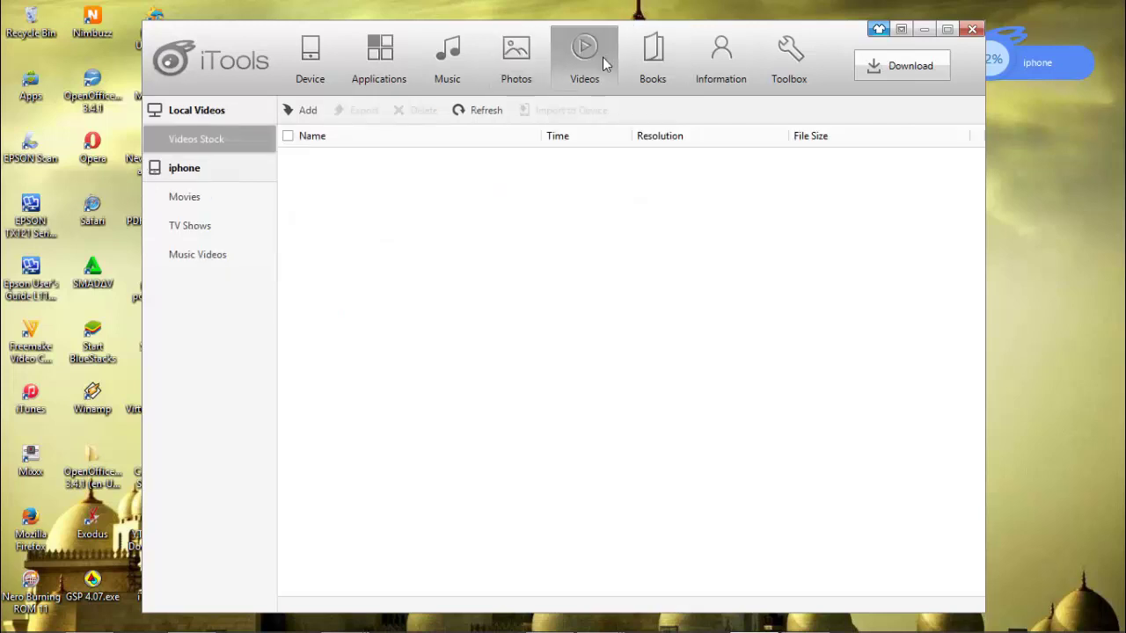
click(310, 111)
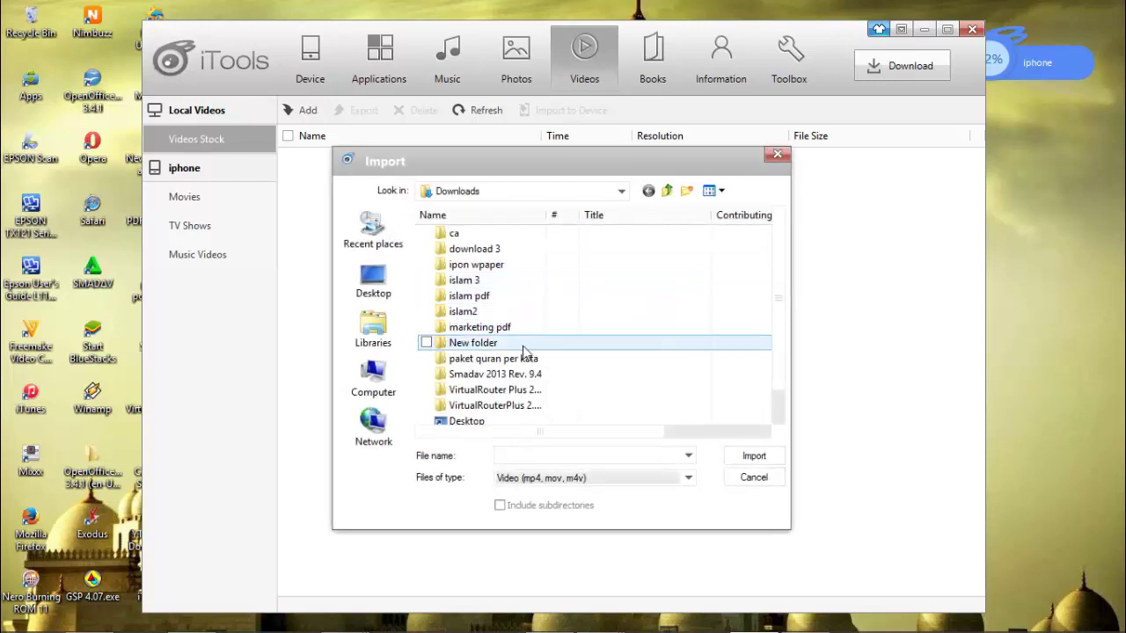
scroll(783, 279, down, 1)
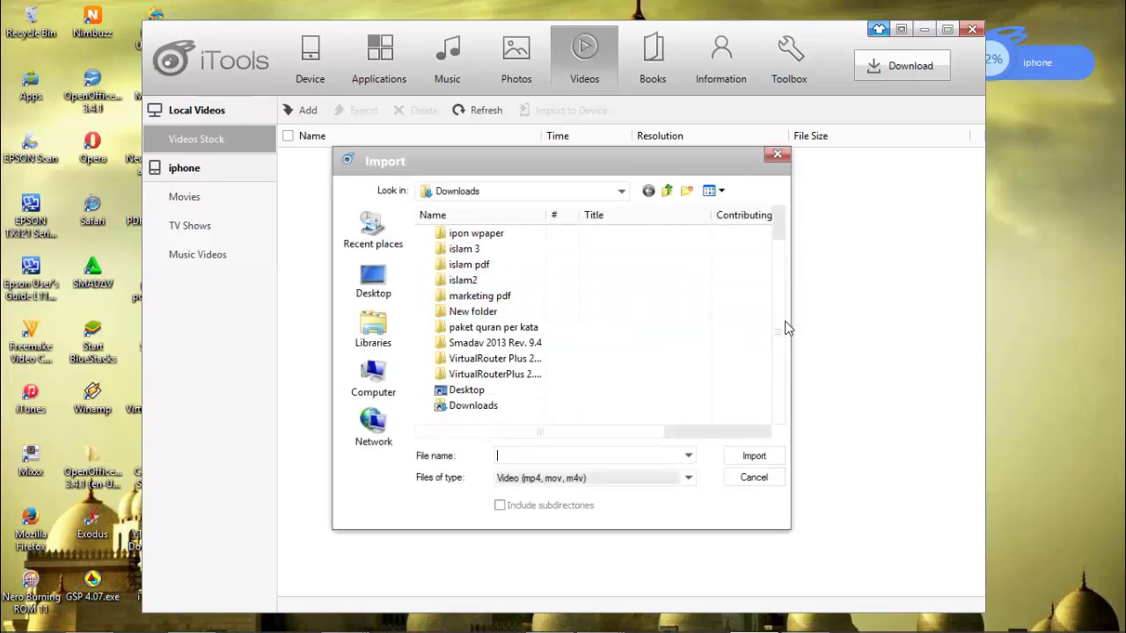
click(777, 155)
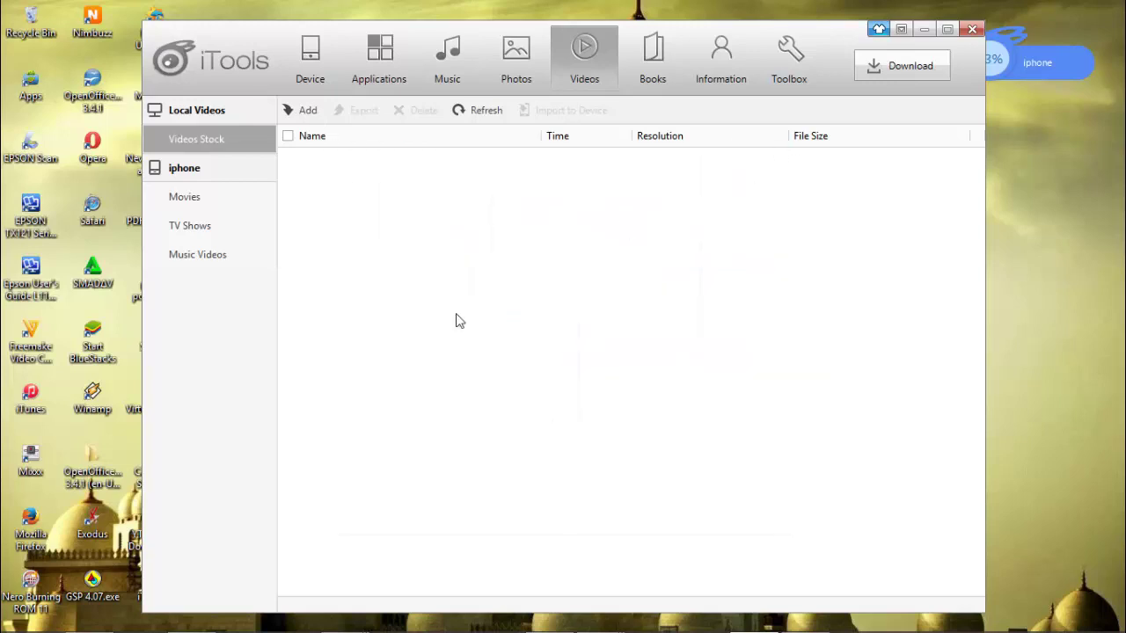
Browse to the vids folder on DATA PENTING (E:) and drag a video into iTools' Videos list
click(192, 623)
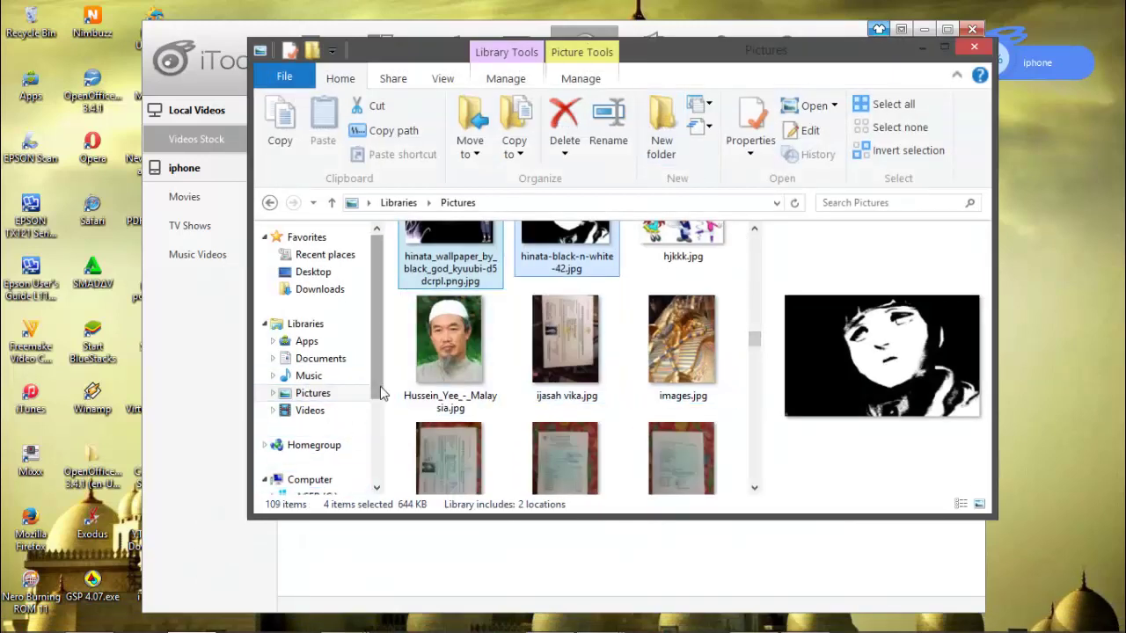
scroll(374, 475, down, 3)
click(332, 403)
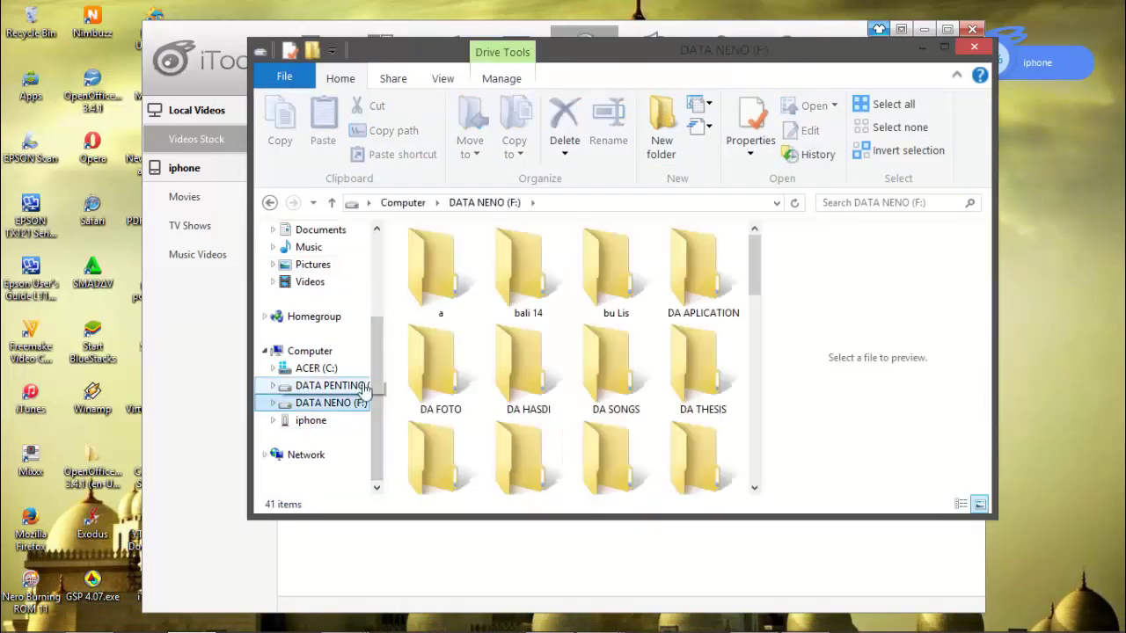
click(339, 385)
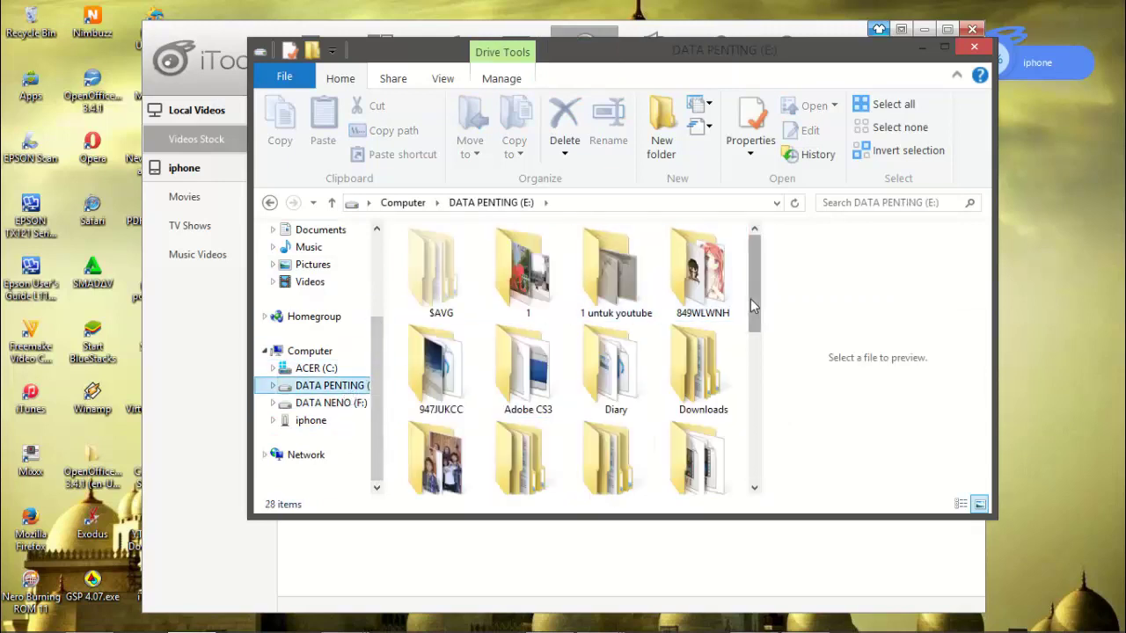
scroll(712, 299, down, 5)
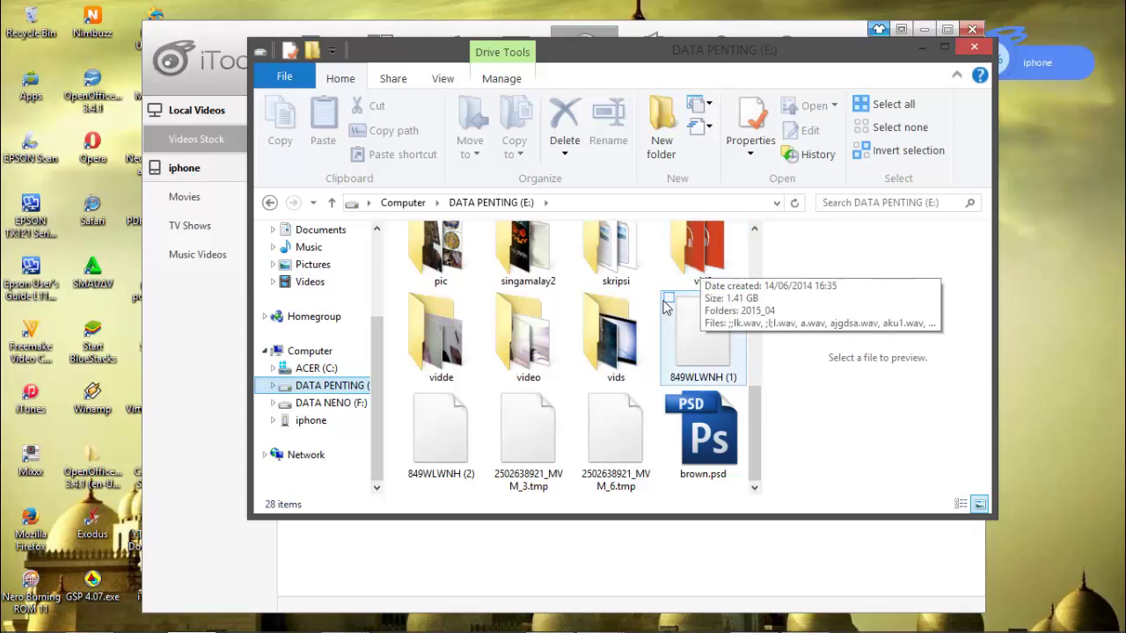
double_click(616, 339)
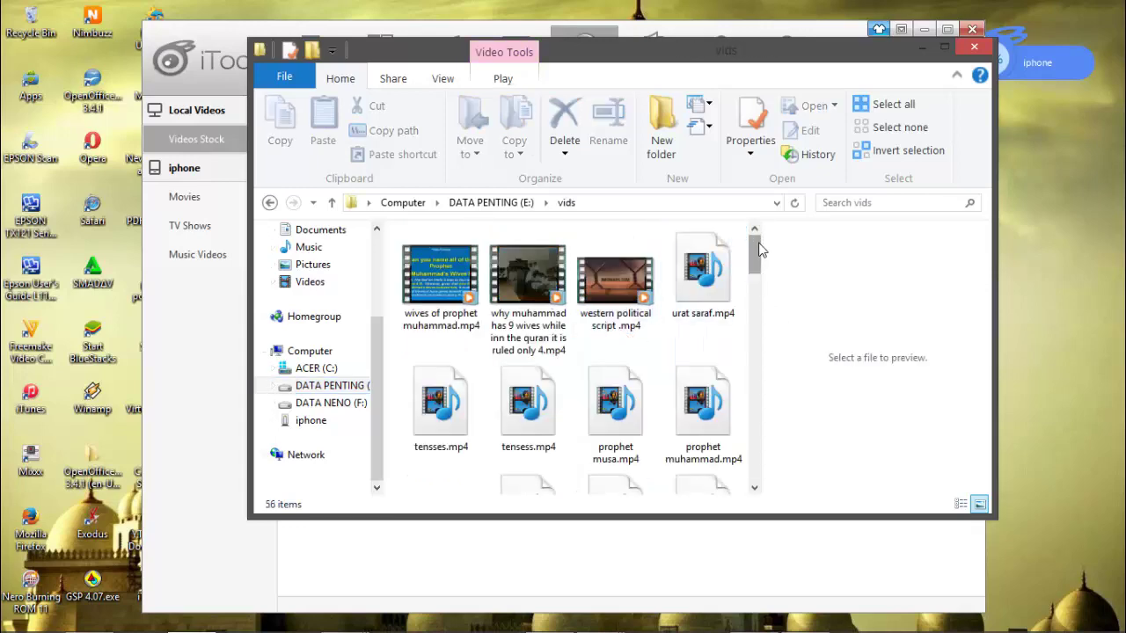
drag(754, 243, 756, 414)
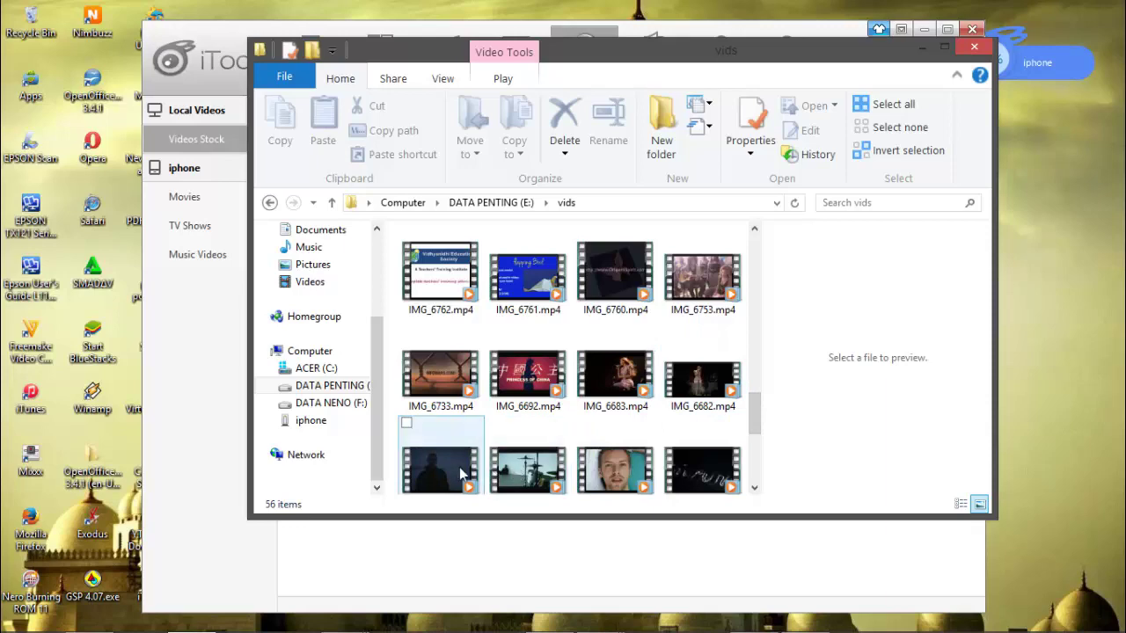
drag(581, 59, 727, 99)
drag(843, 512, 324, 260)
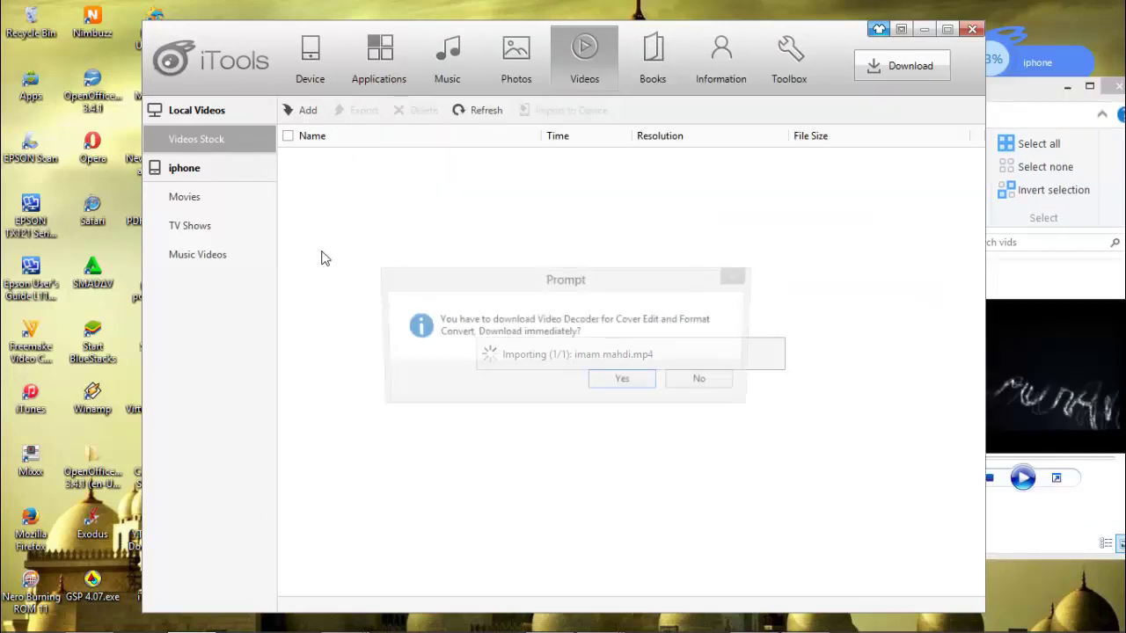
Accept the Video Decoder download and drag IMG_6681 from the vids folder into iTools
click(623, 383)
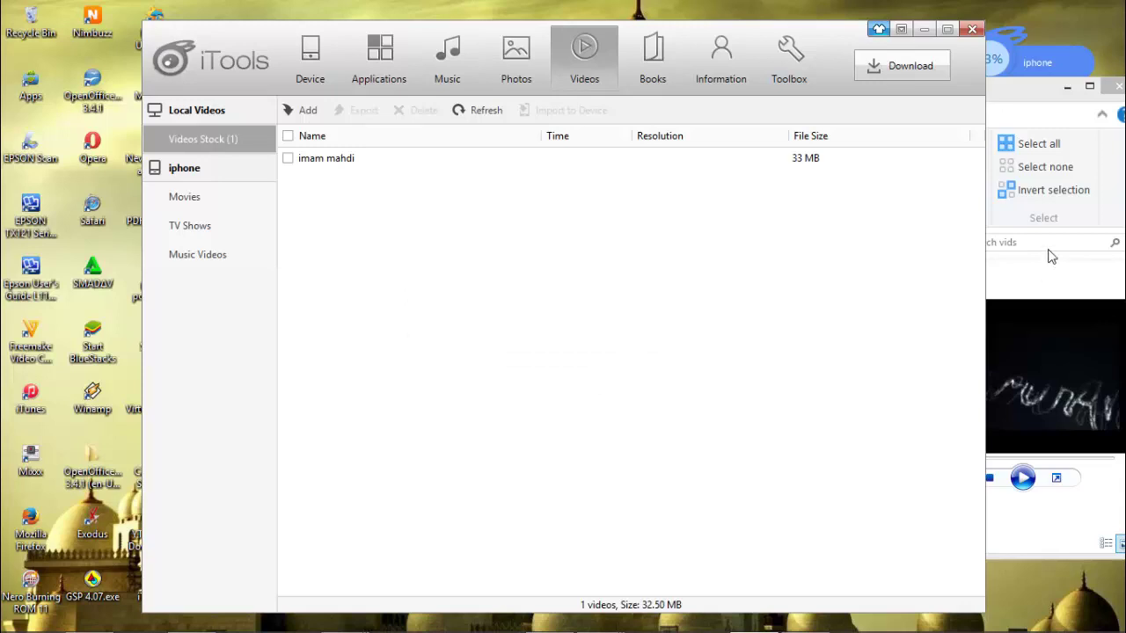
click(1042, 95)
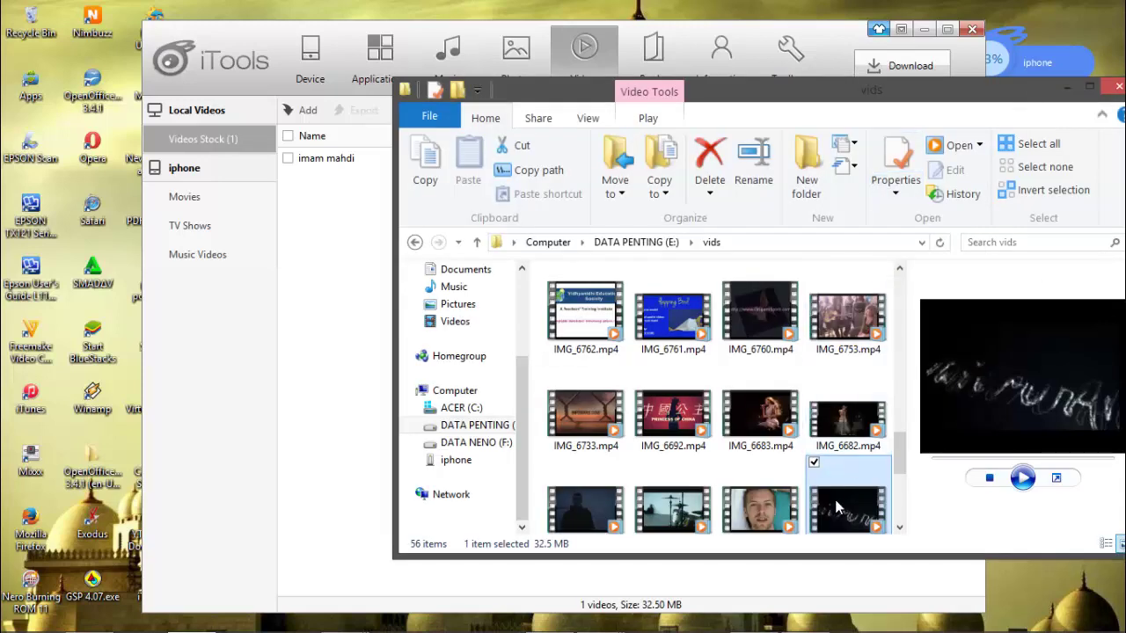
click(695, 508)
click(588, 489)
drag(588, 489, 345, 335)
click(346, 336)
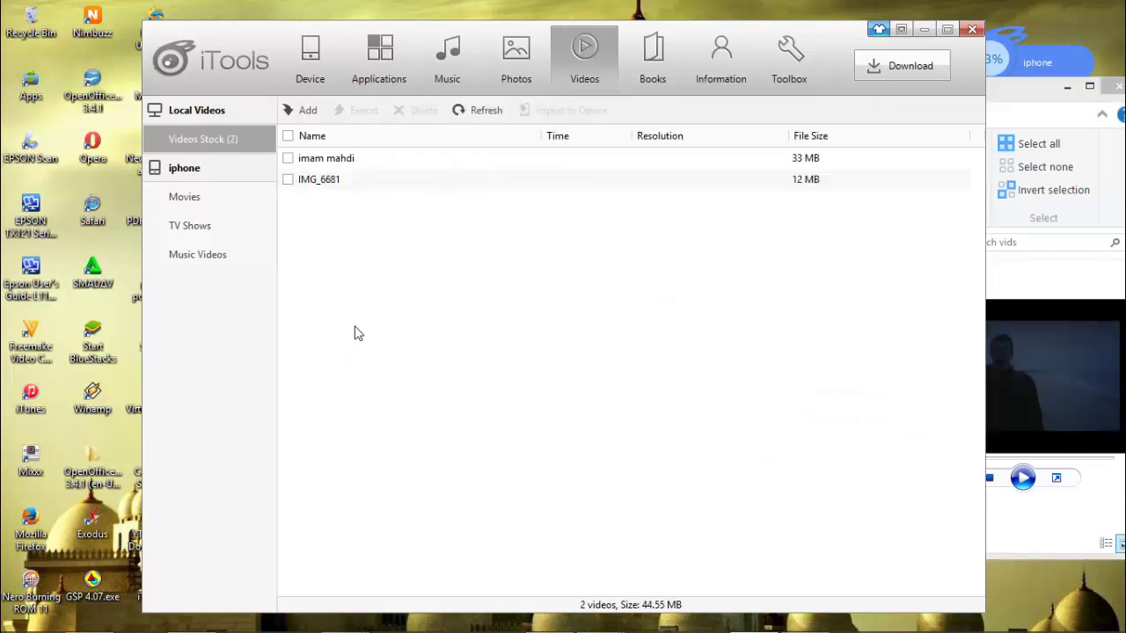
Delete the imam mahdi video, leaving IMG_6681 checked as the only local video
click(288, 159)
click(424, 112)
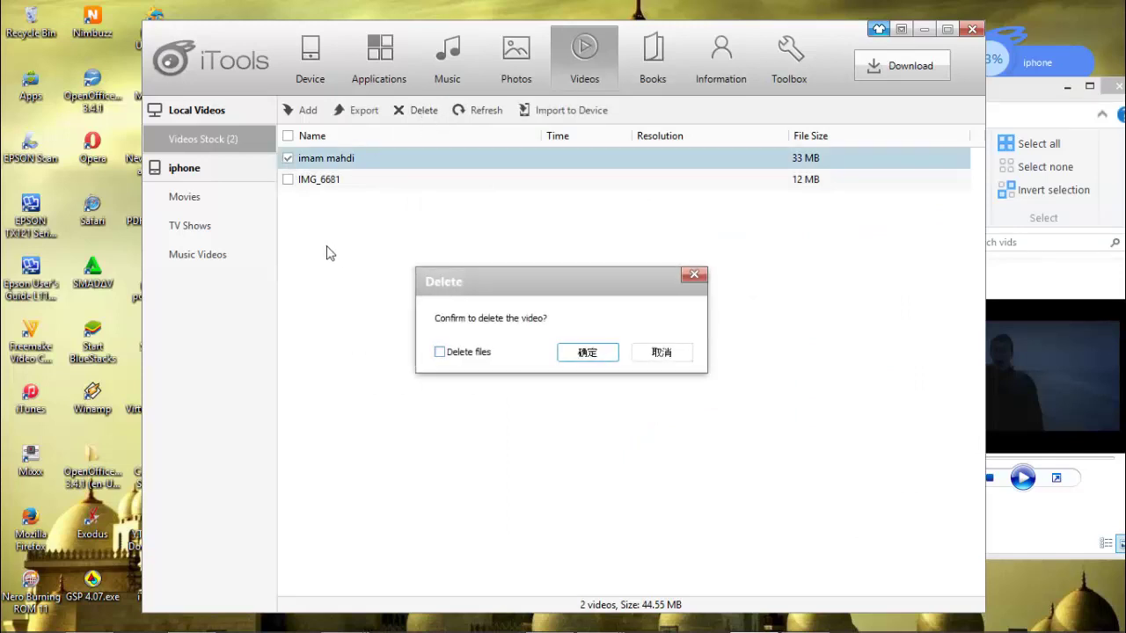
click(607, 357)
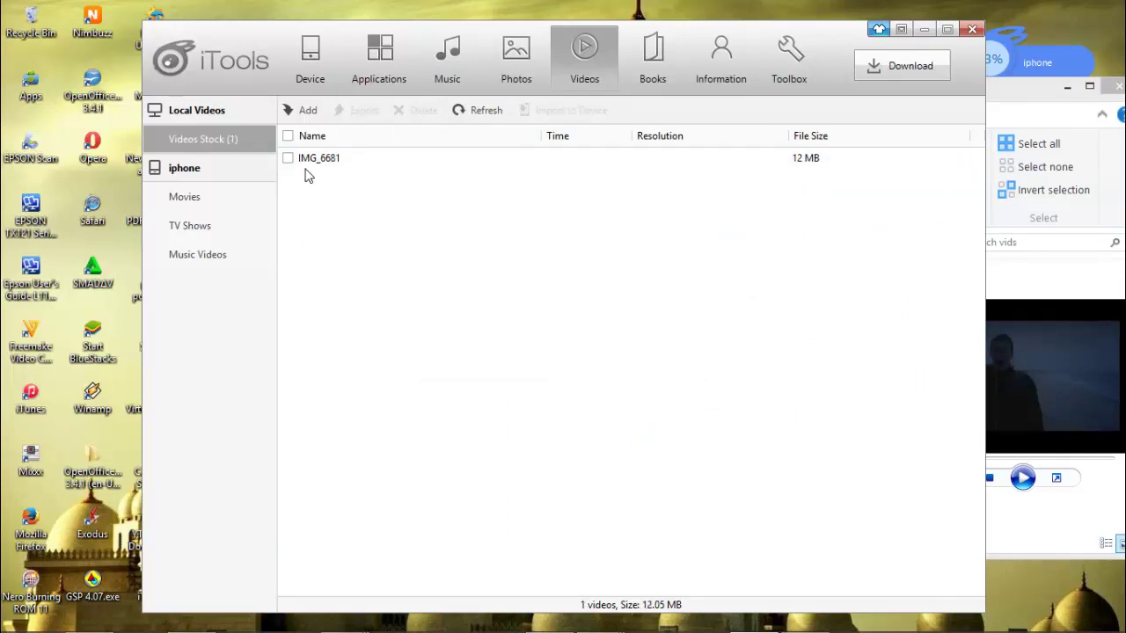
click(304, 168)
Import the flight e-ticket PDF into local books (74 total), then show the iPhone's Contacts information
click(653, 57)
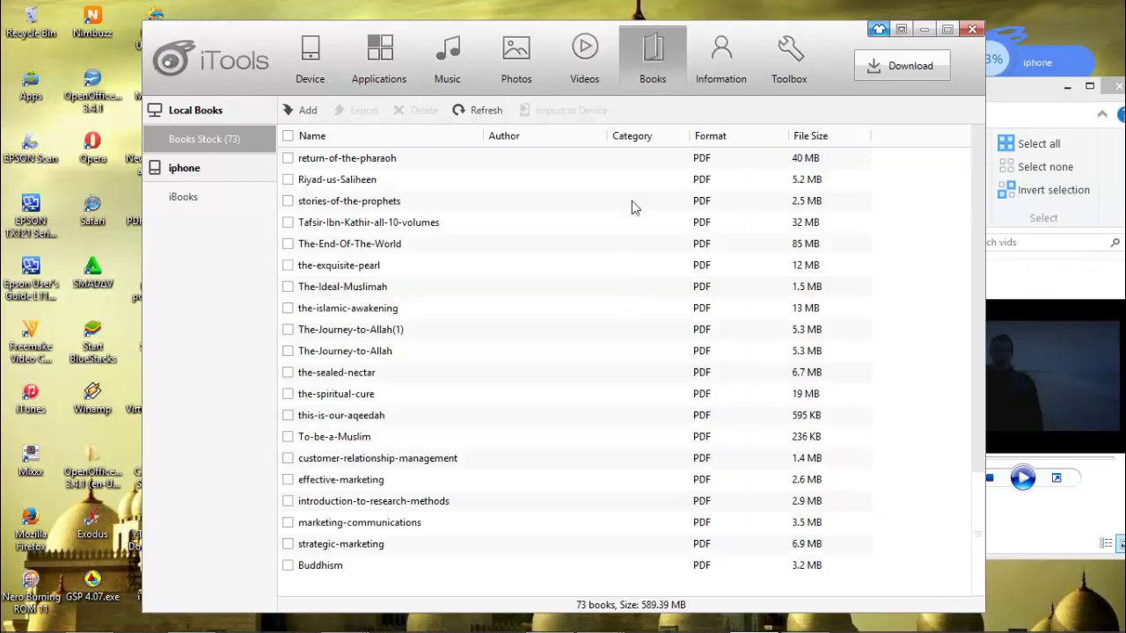
click(308, 114)
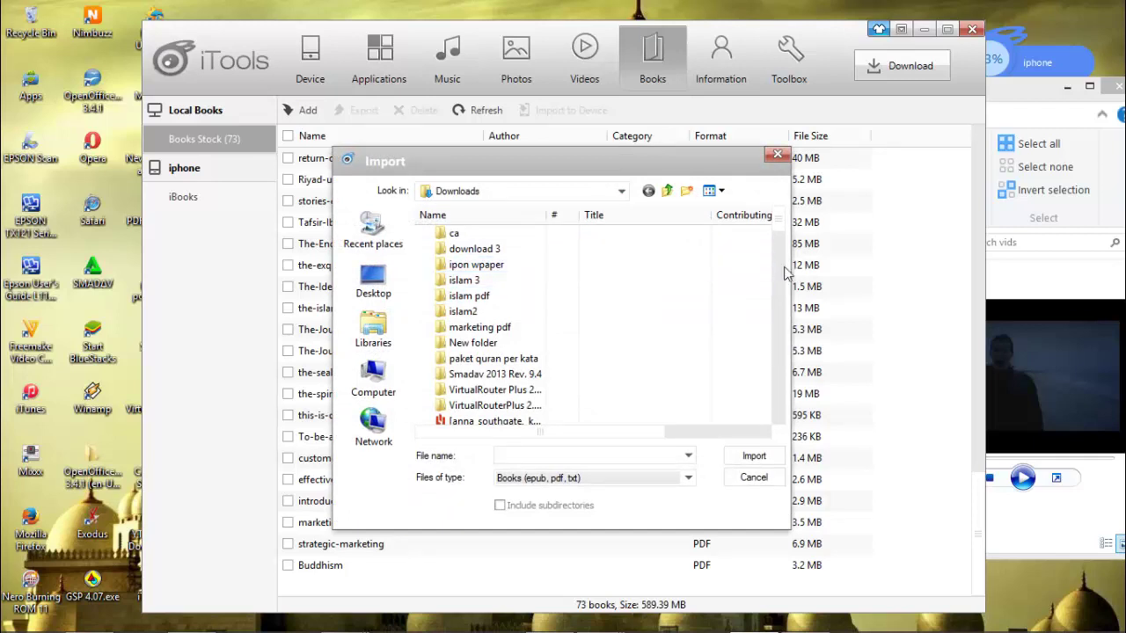
scroll(787, 308, down, 4)
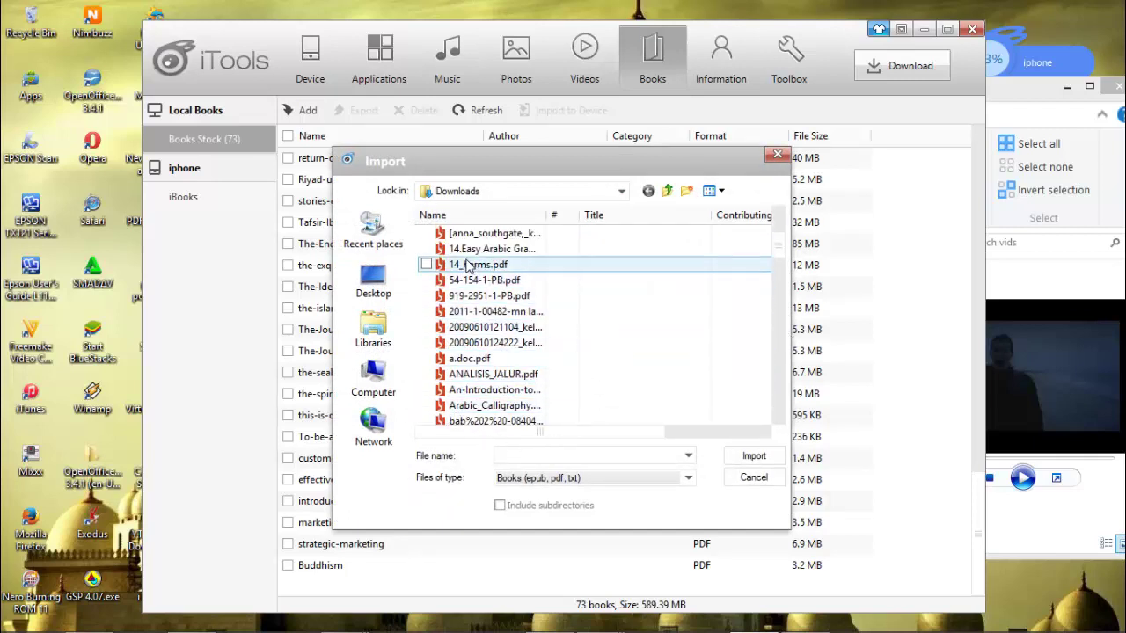
click(778, 276)
drag(778, 276, 786, 370)
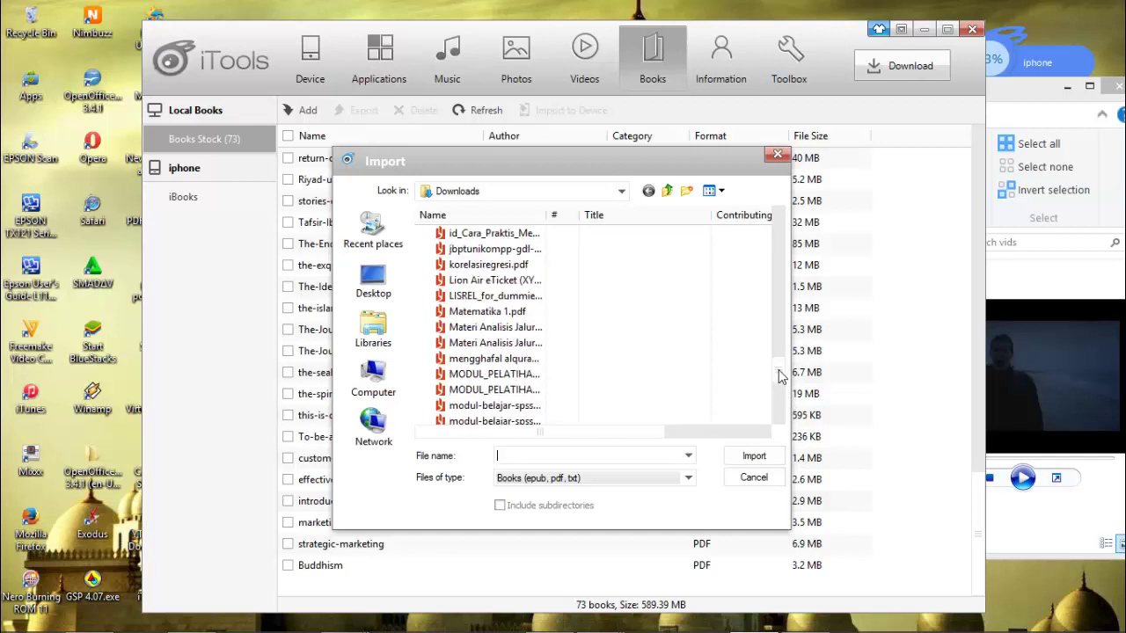
click(445, 280)
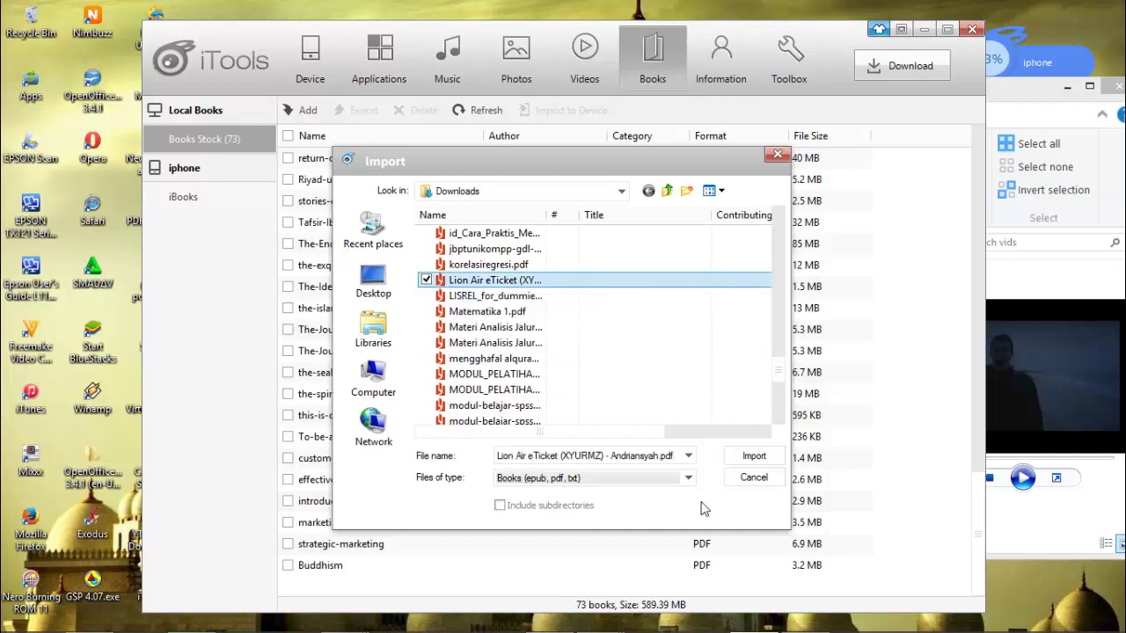
click(759, 459)
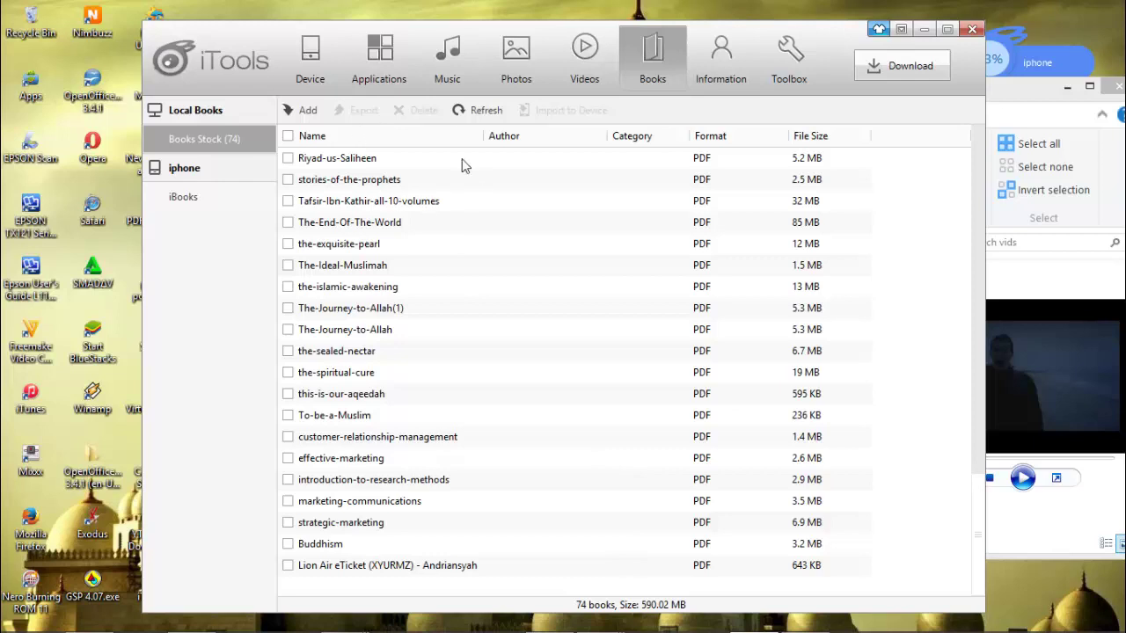
click(733, 64)
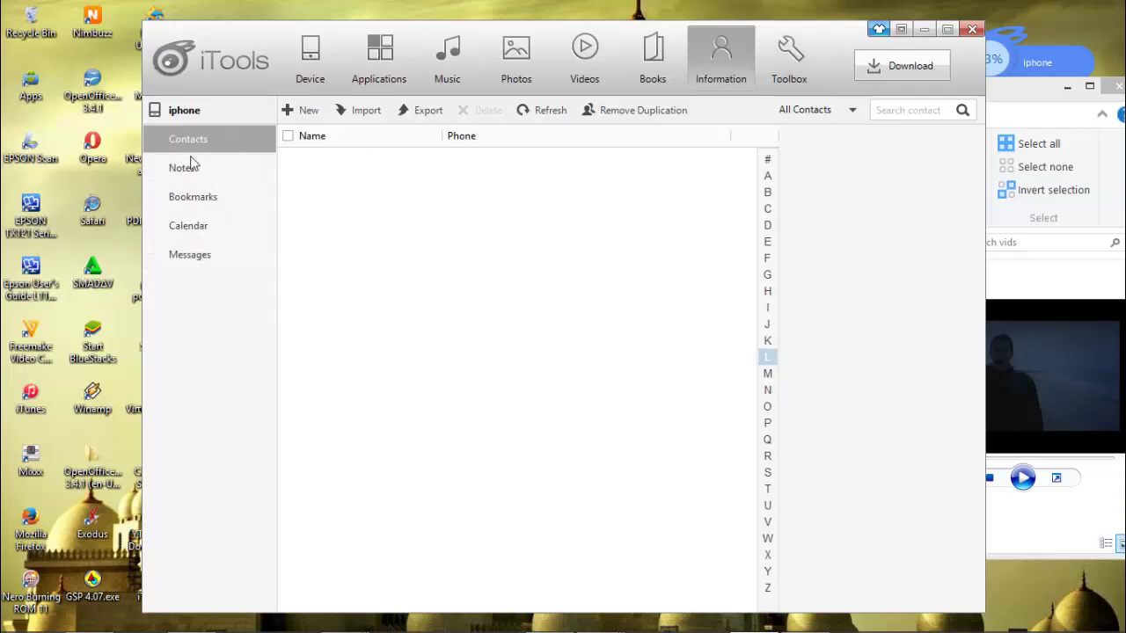
Bring up the iPhone's 3558 text messages, scroll through them, then go to the Toolbox page
click(188, 261)
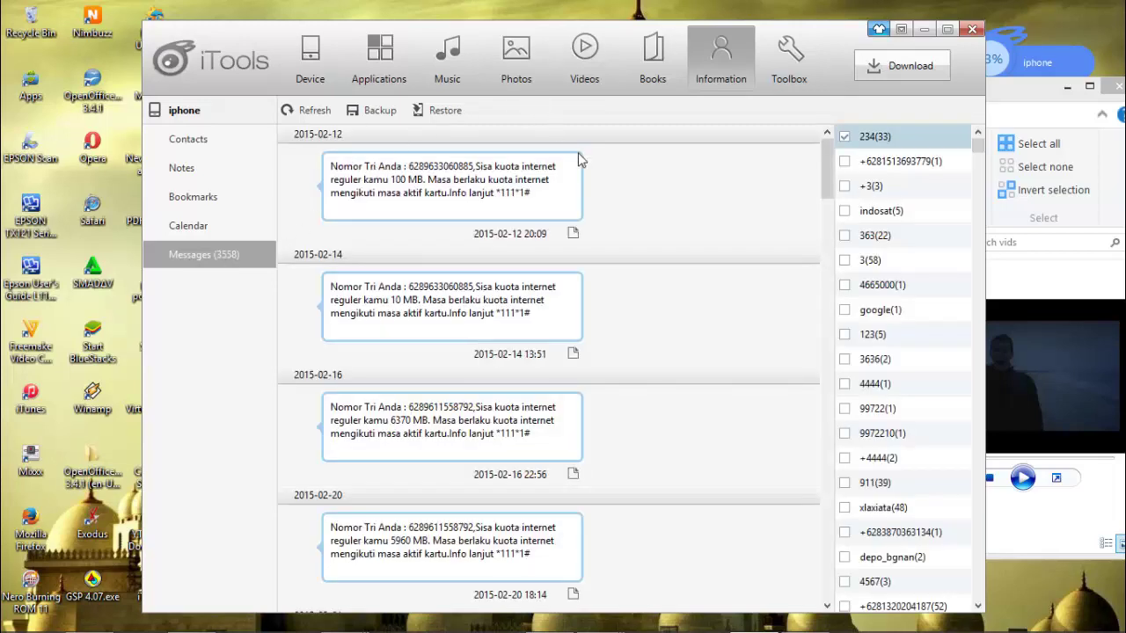
scroll(982, 168, down, 3)
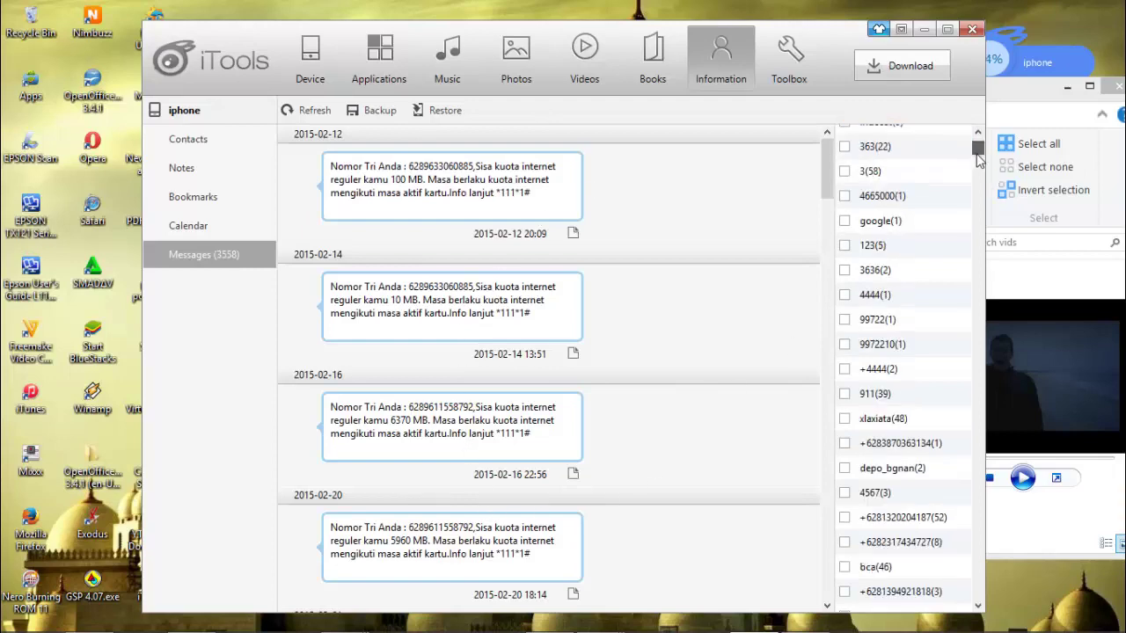
mouse_move(979, 164)
mouse_down()
mouse_move(983, 263)
mouse_move(997, 154)
mouse_up()
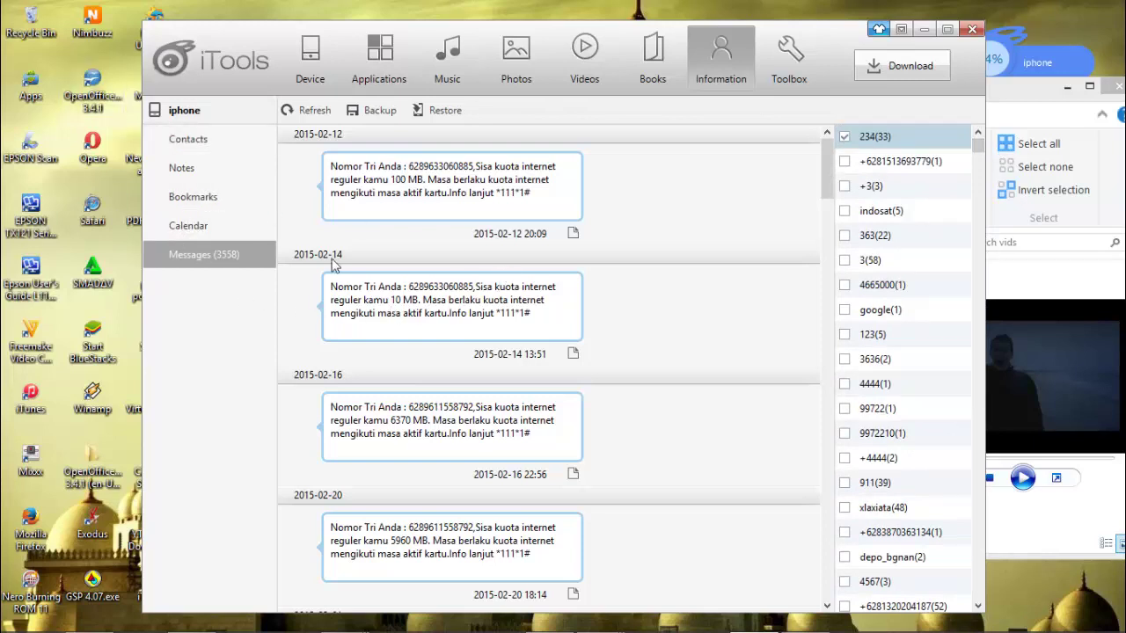
click(801, 77)
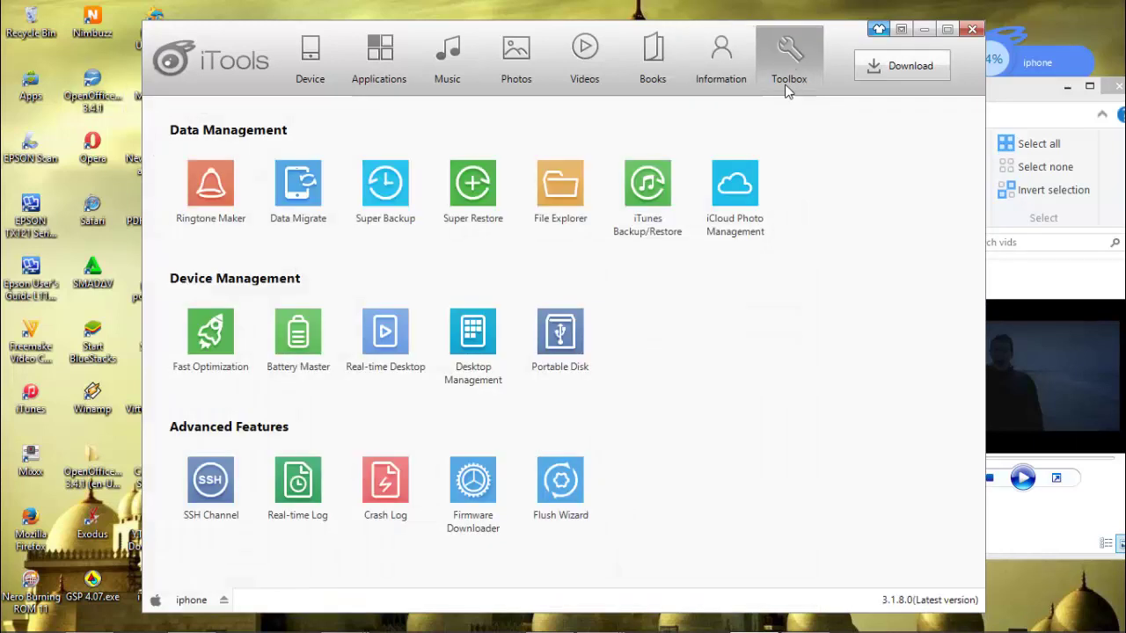
Load 'Just Give Me A Reason.mp3' from the iPhone's device music into the Ringtone Maker
click(223, 196)
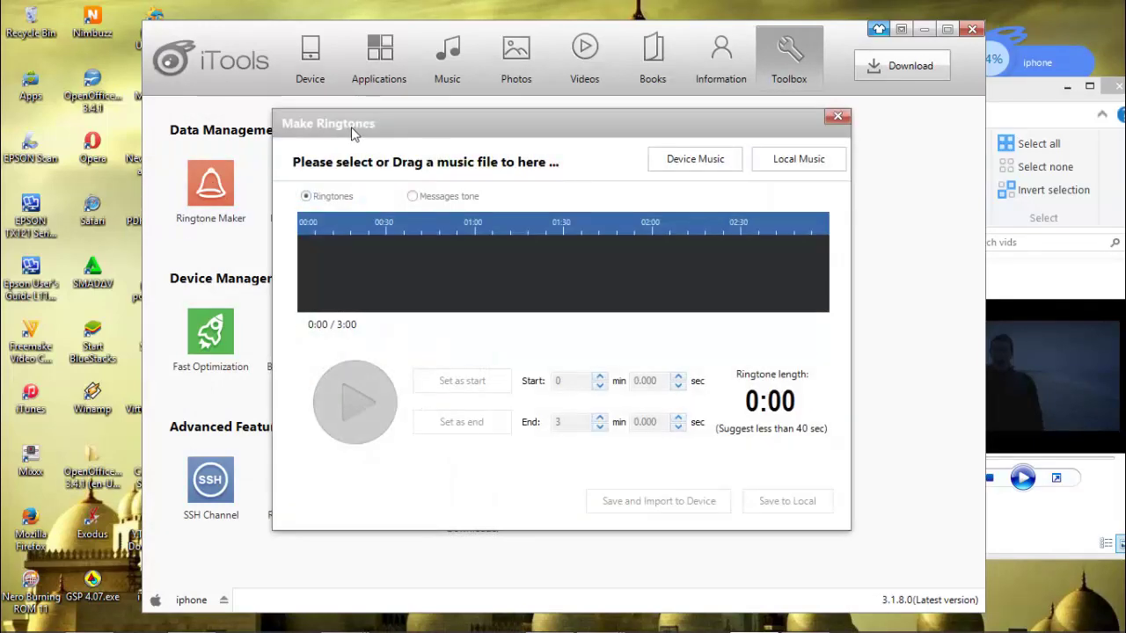
drag(351, 126, 509, 202)
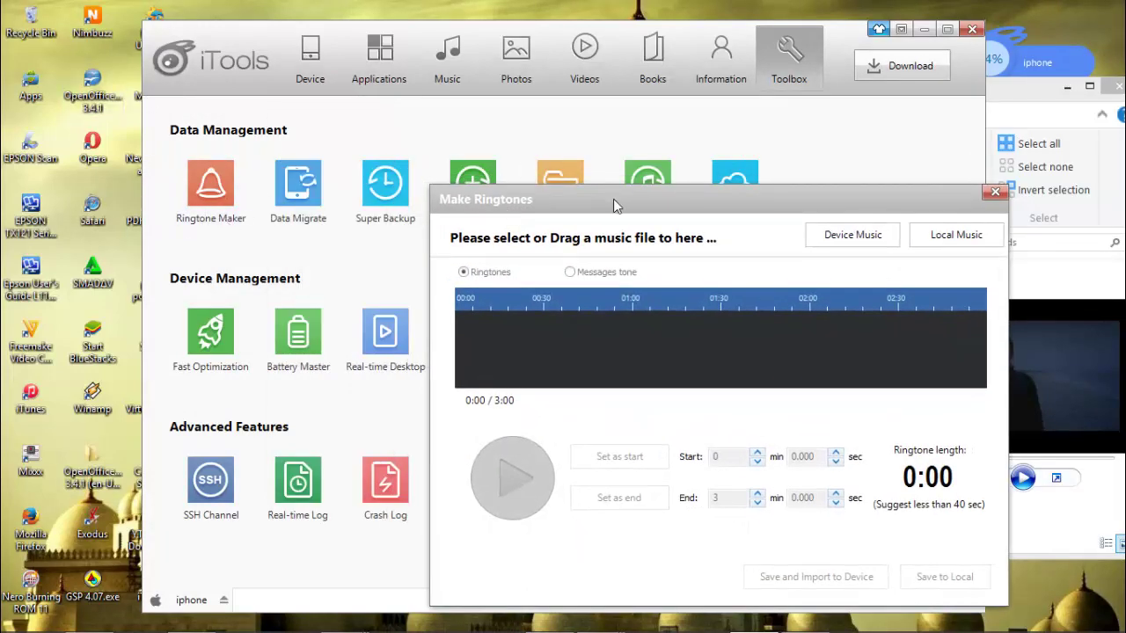
drag(613, 202, 521, 135)
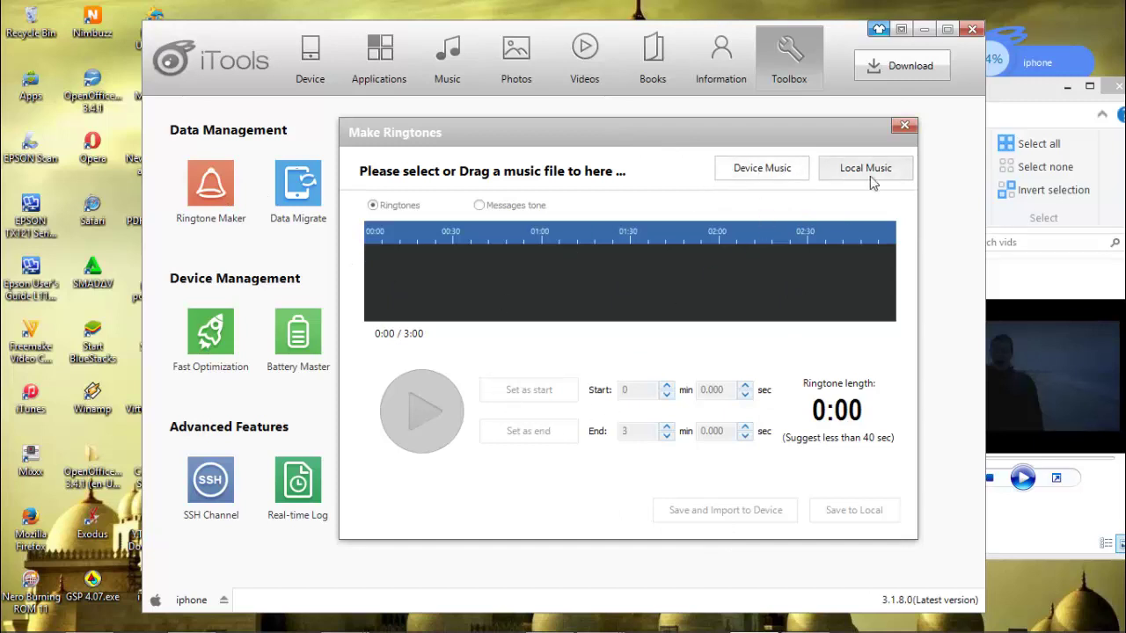
click(762, 169)
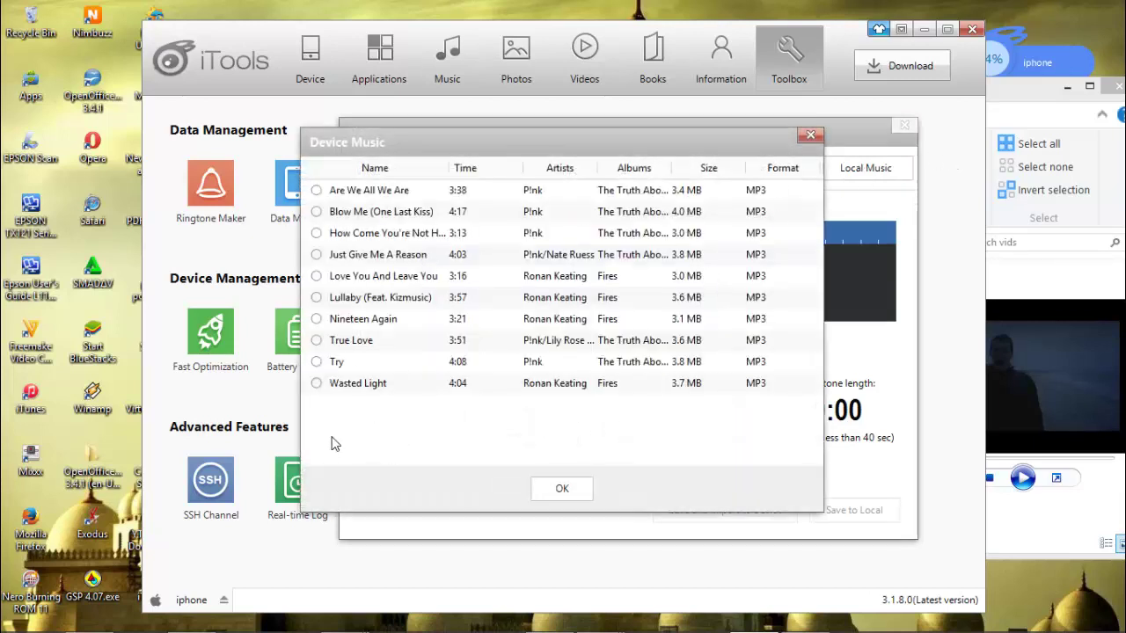
click(324, 257)
click(588, 492)
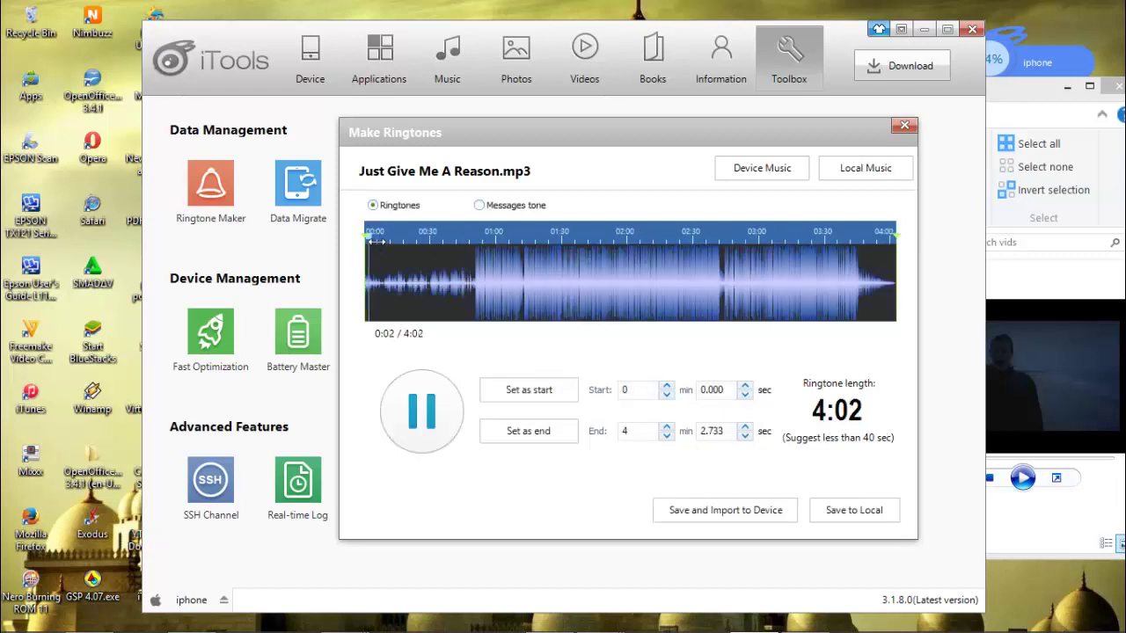
Cut a 0:21 ringtone from 0:50.573 to 1:12.326, import it to the iPhone, and close the maker
drag(374, 242, 484, 248)
drag(482, 249, 473, 246)
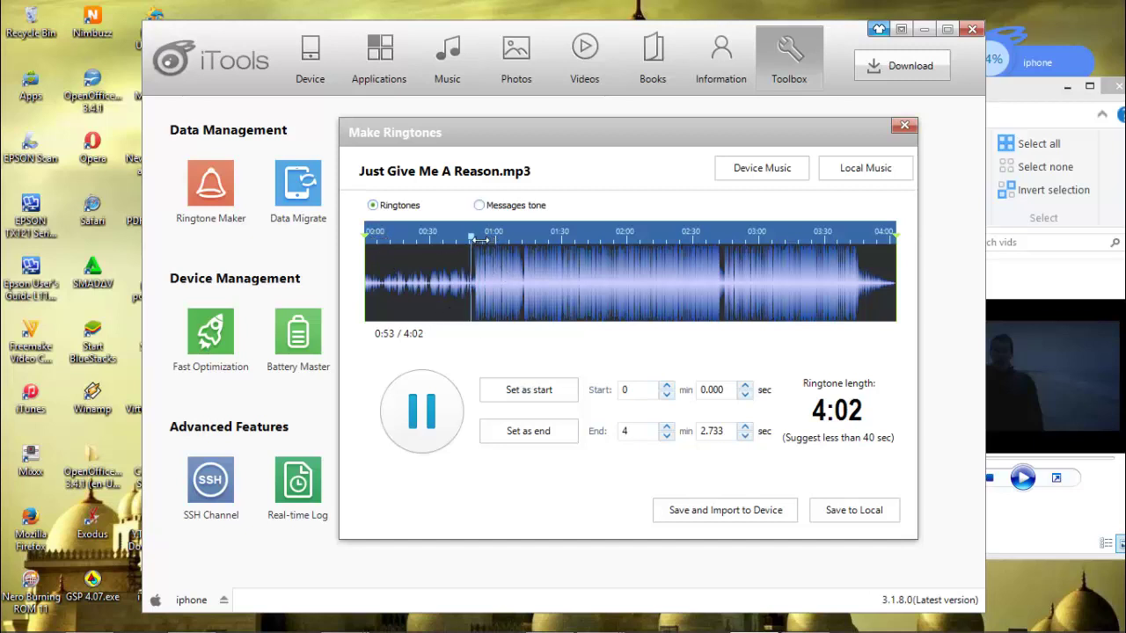
click(530, 392)
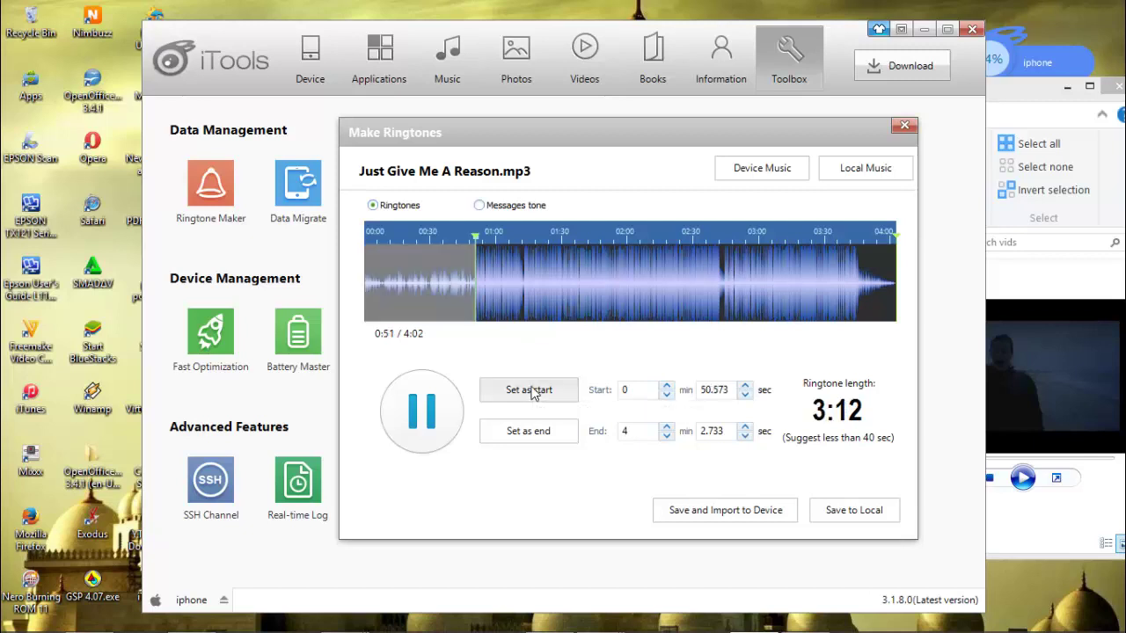
click(531, 432)
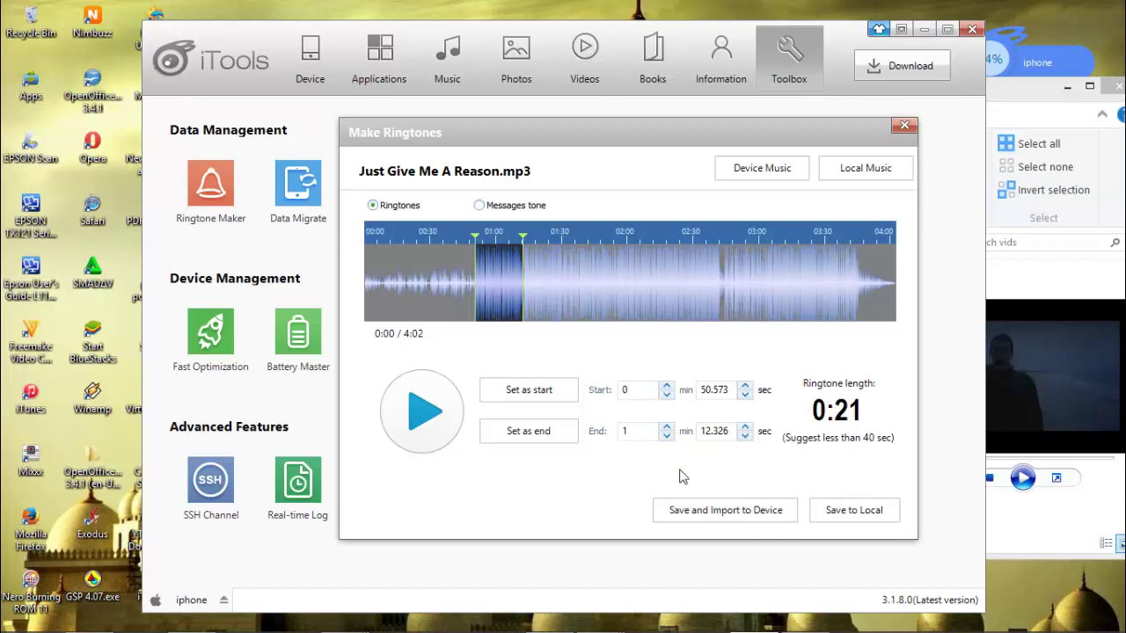
click(726, 512)
click(900, 127)
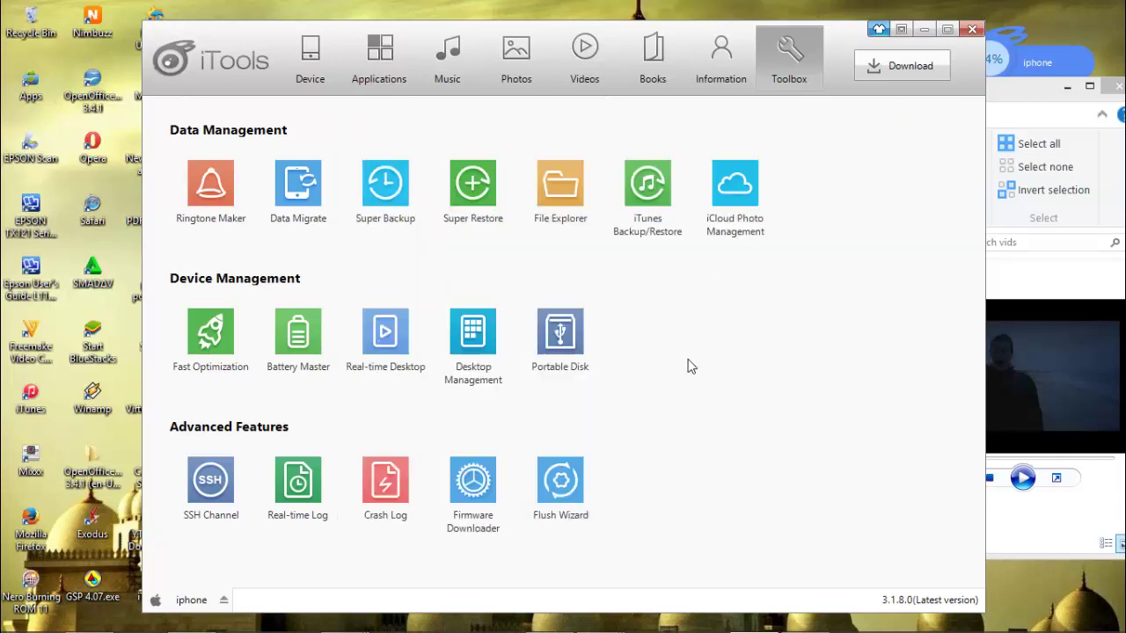
click(304, 215)
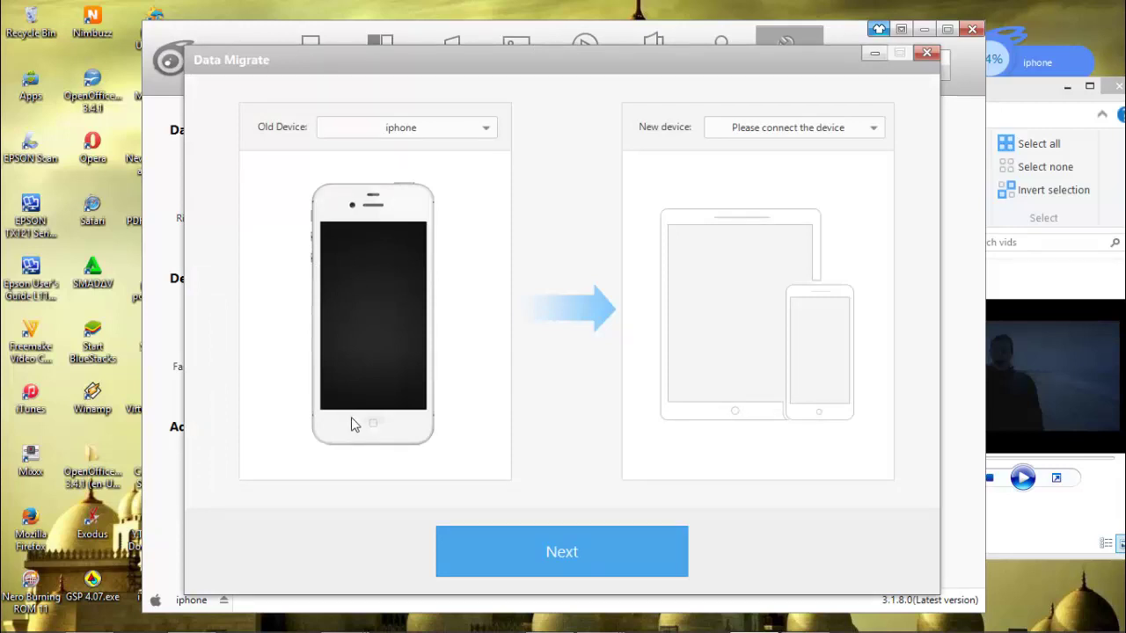
click(874, 132)
click(927, 53)
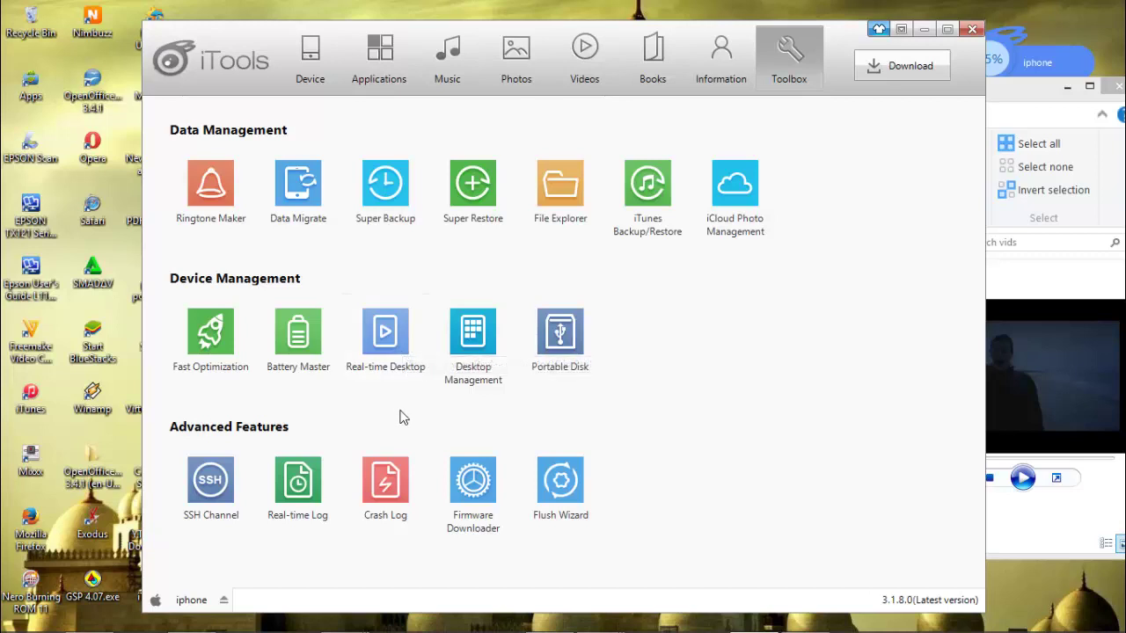
click(385, 333)
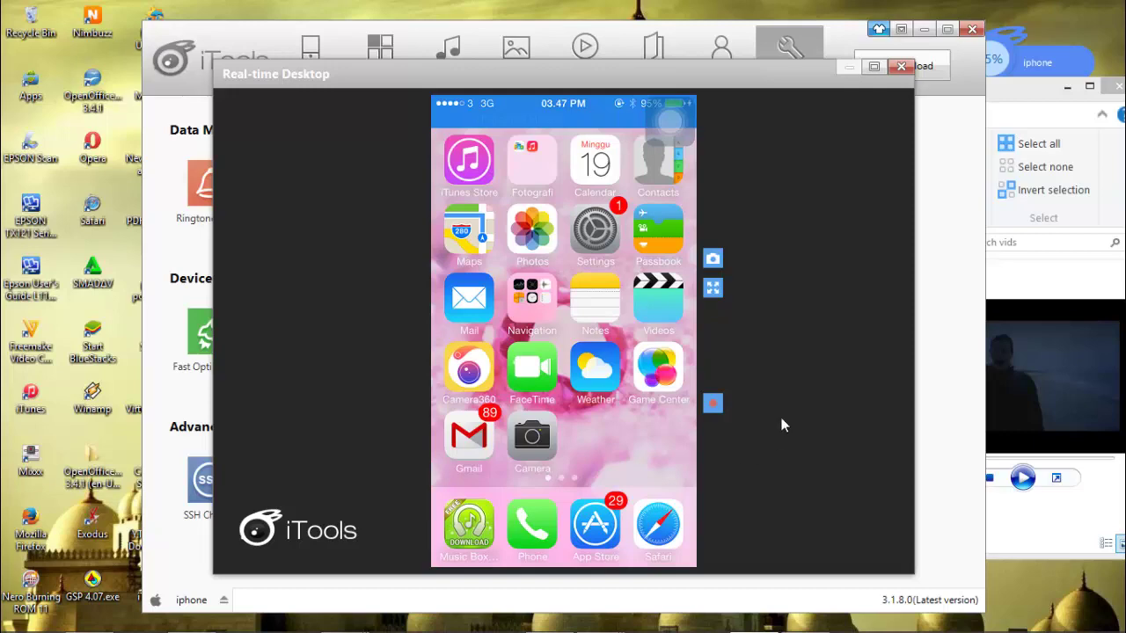
click(903, 67)
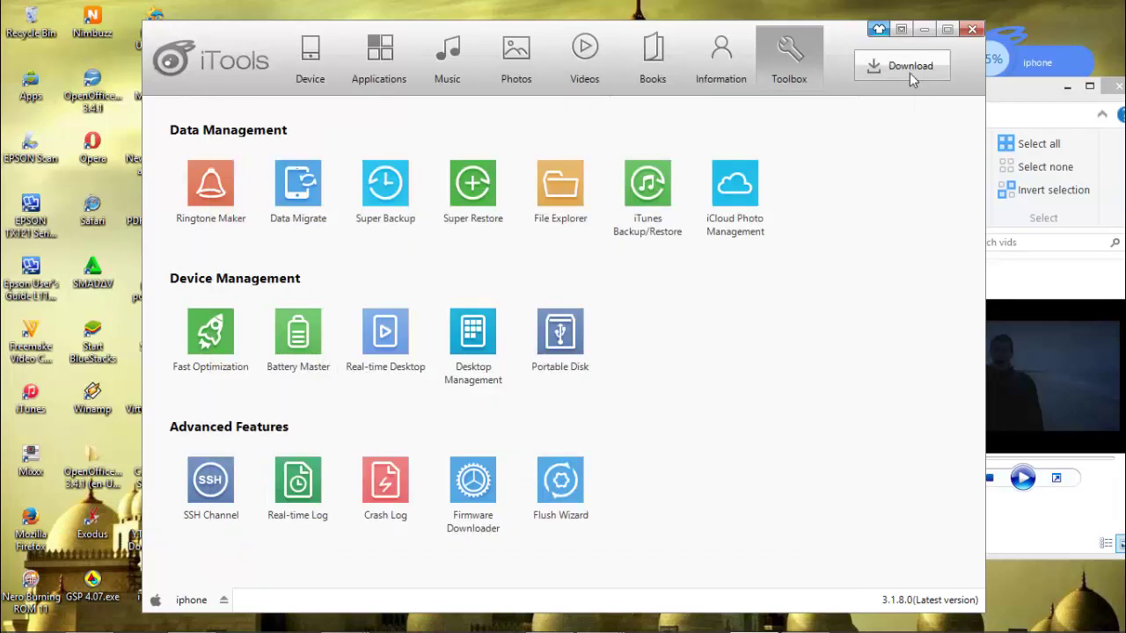
click(468, 356)
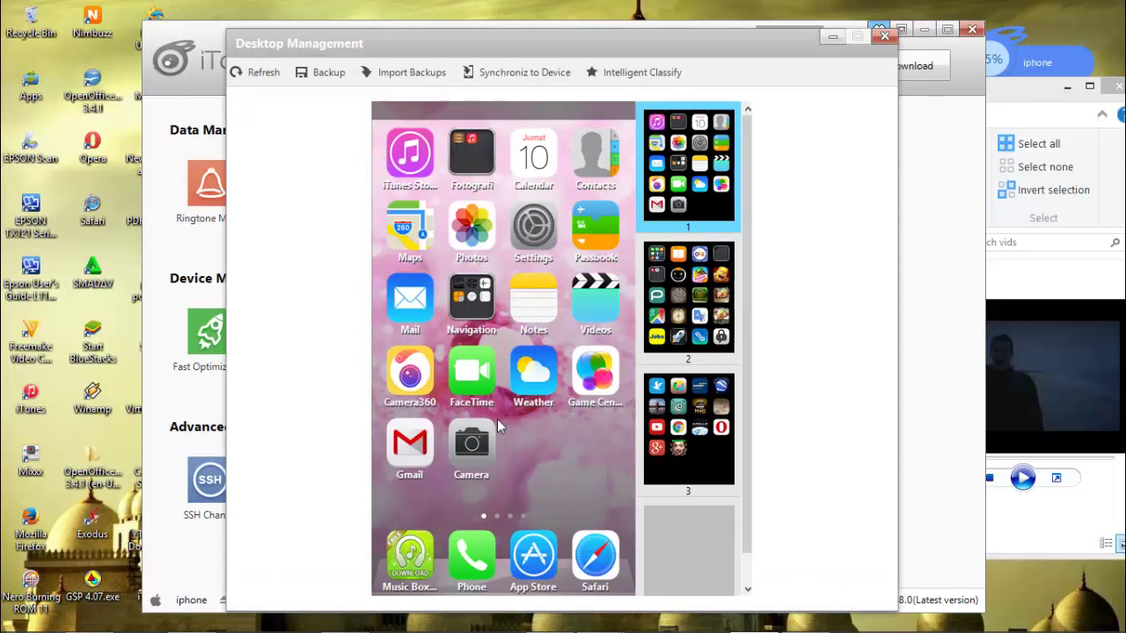
drag(534, 376, 525, 457)
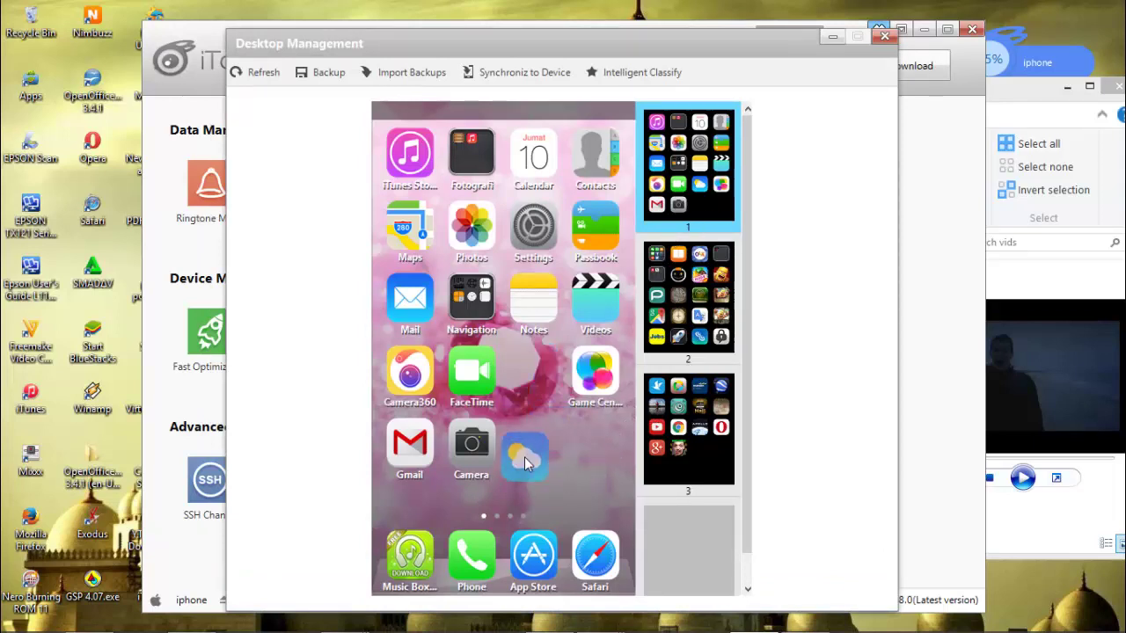
drag(591, 371, 462, 450)
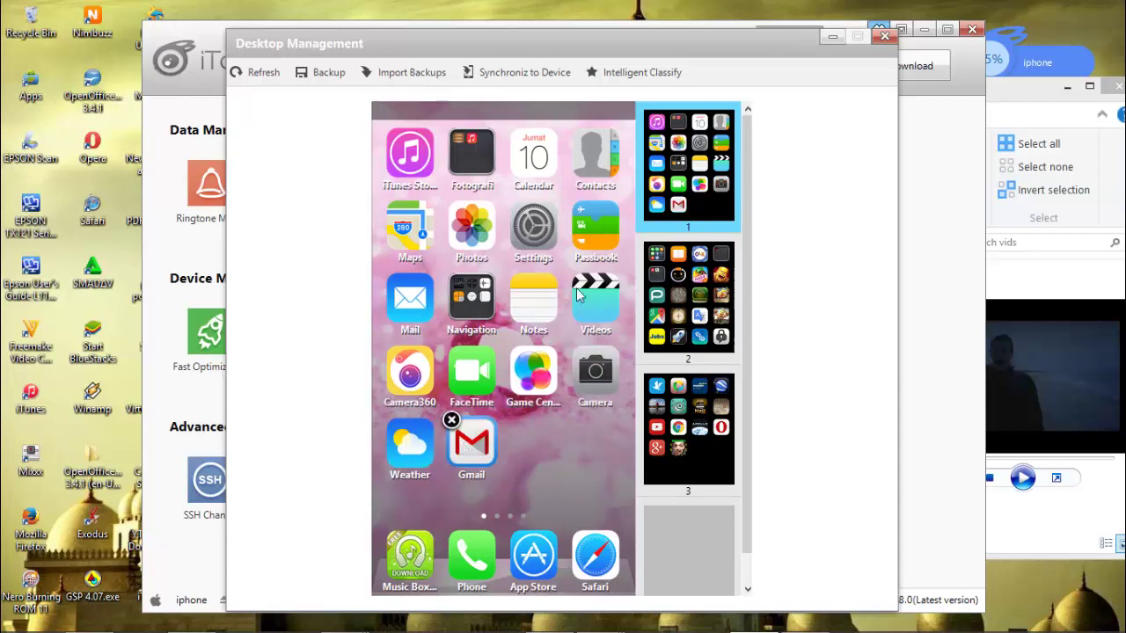
click(697, 295)
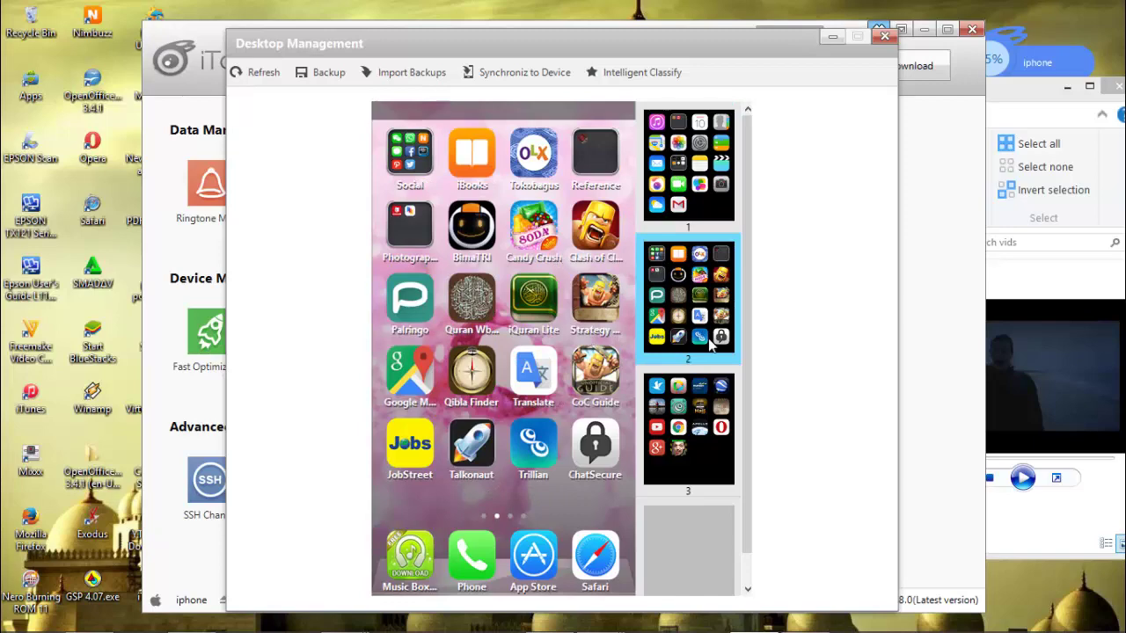
click(704, 433)
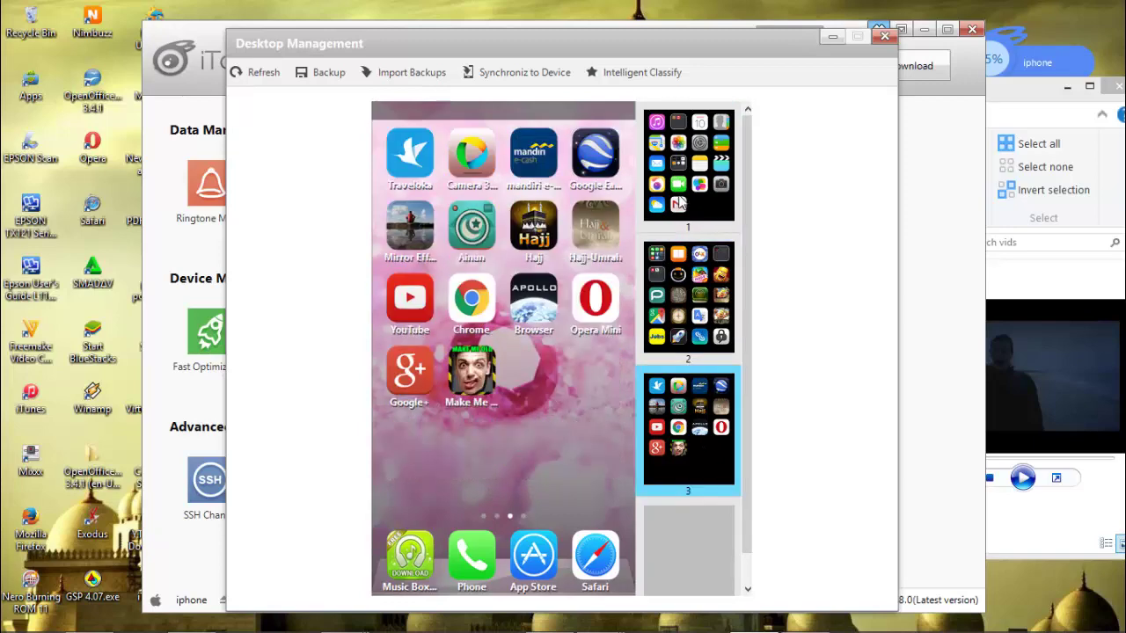
click(884, 37)
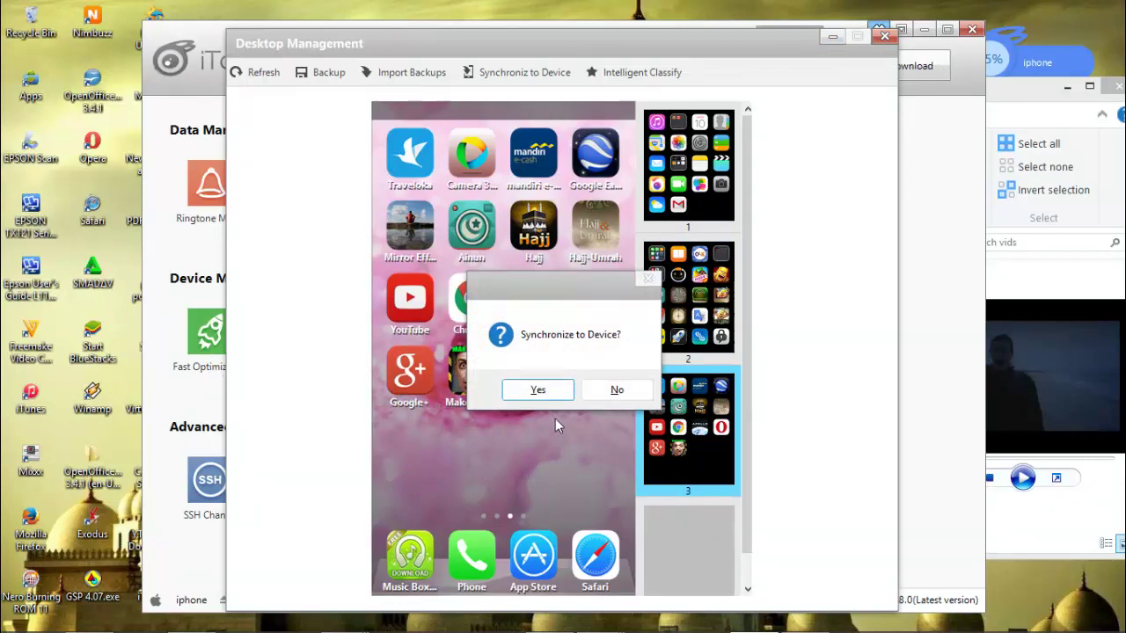
click(617, 389)
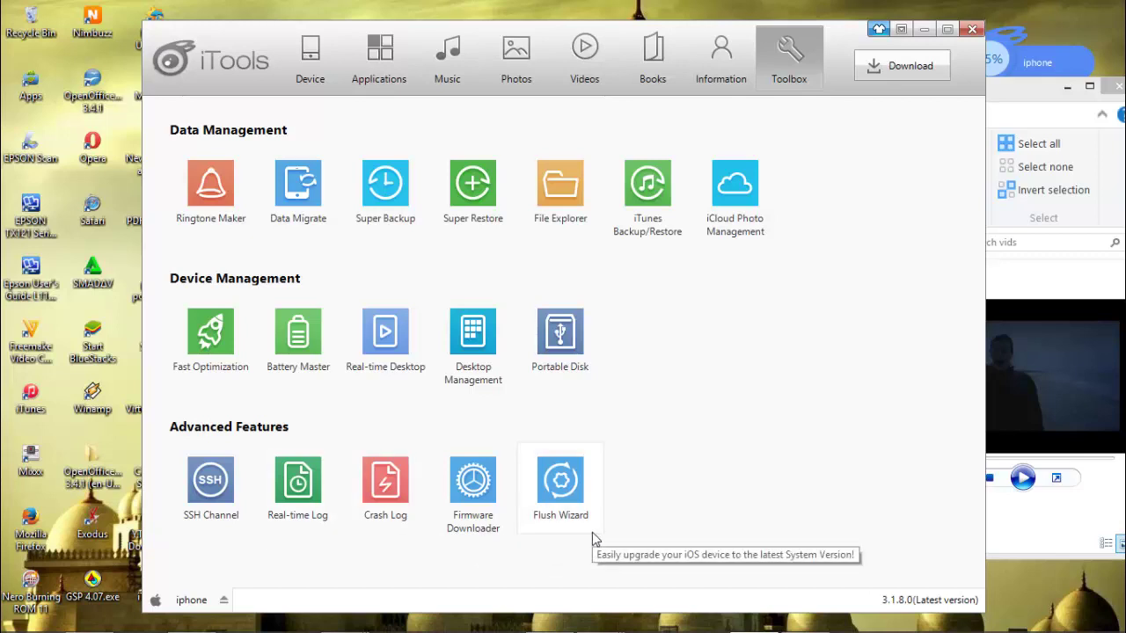
click(481, 499)
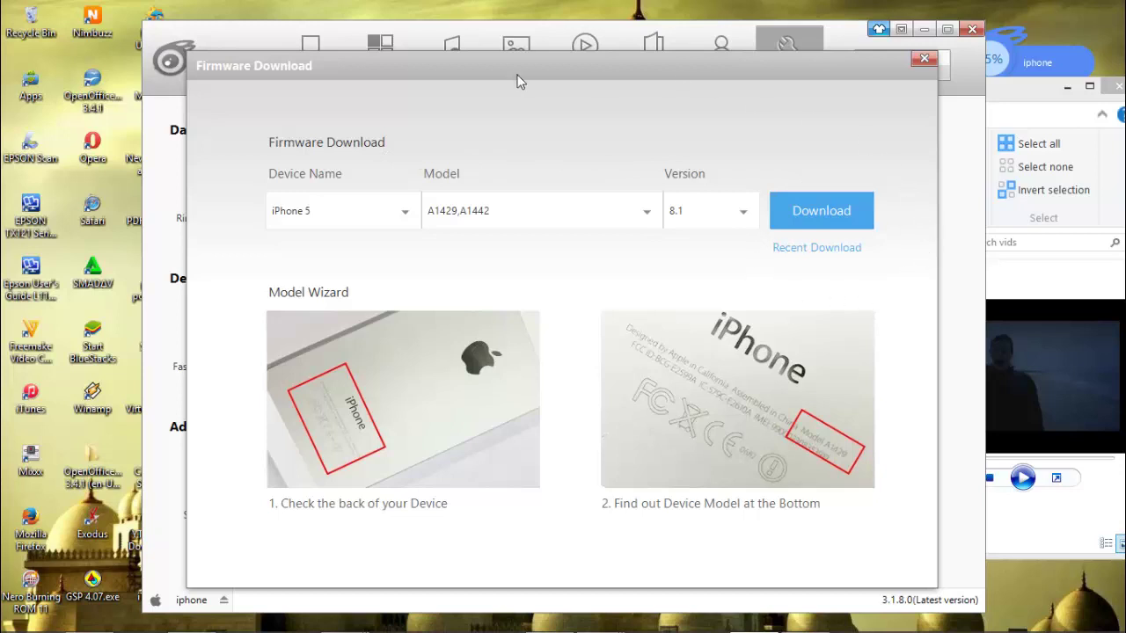
click(407, 220)
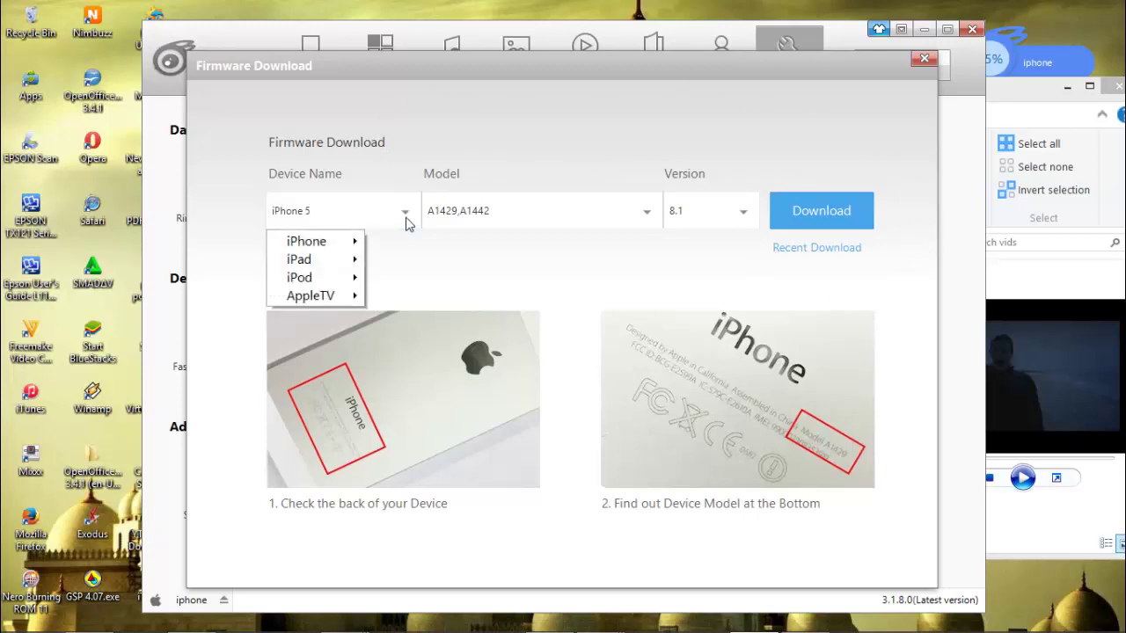
mouse_move(350, 247)
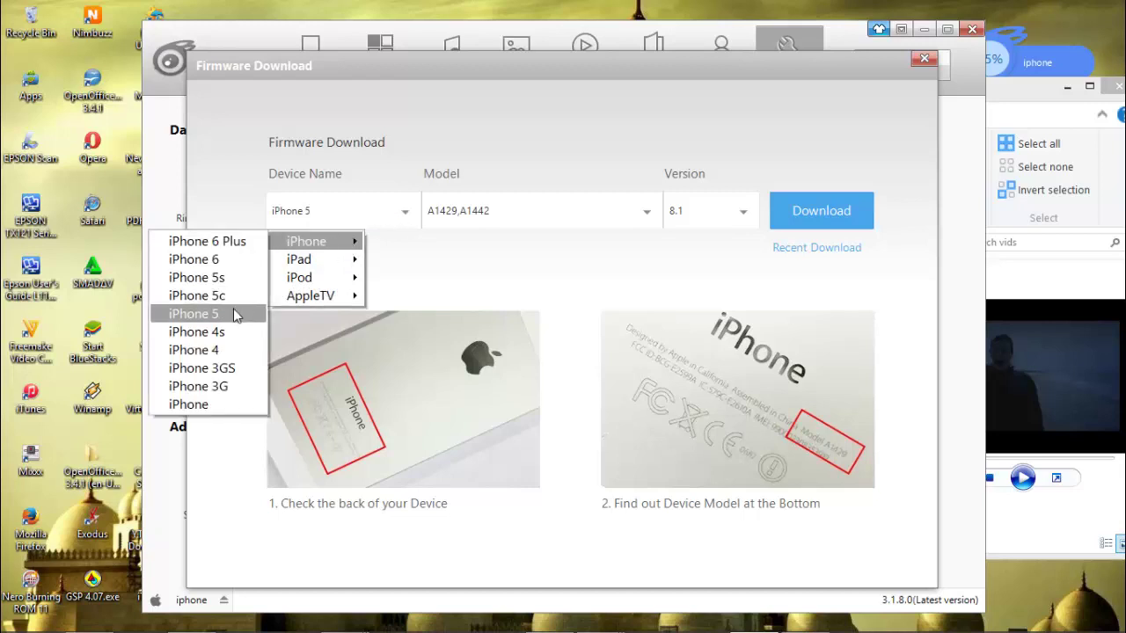
click(198, 314)
click(649, 214)
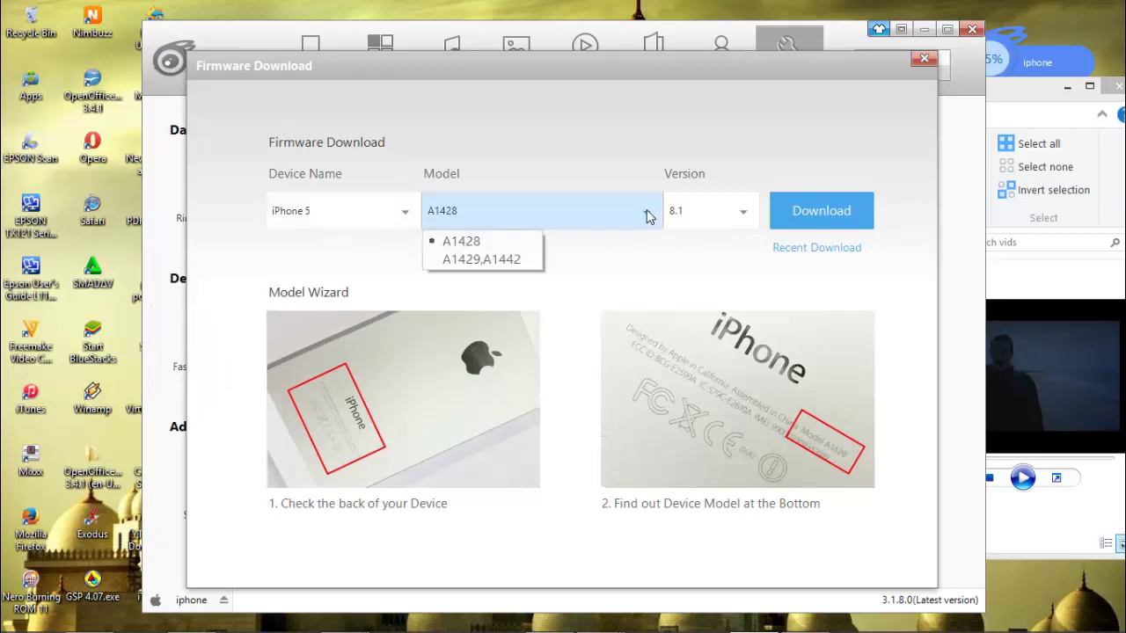
click(469, 261)
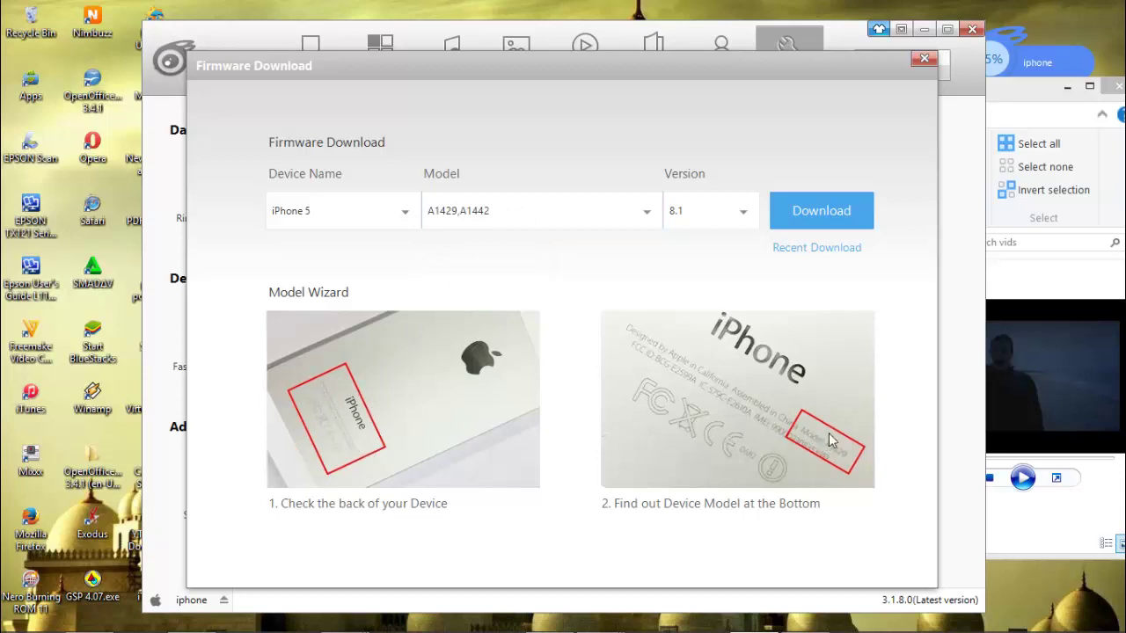
click(750, 218)
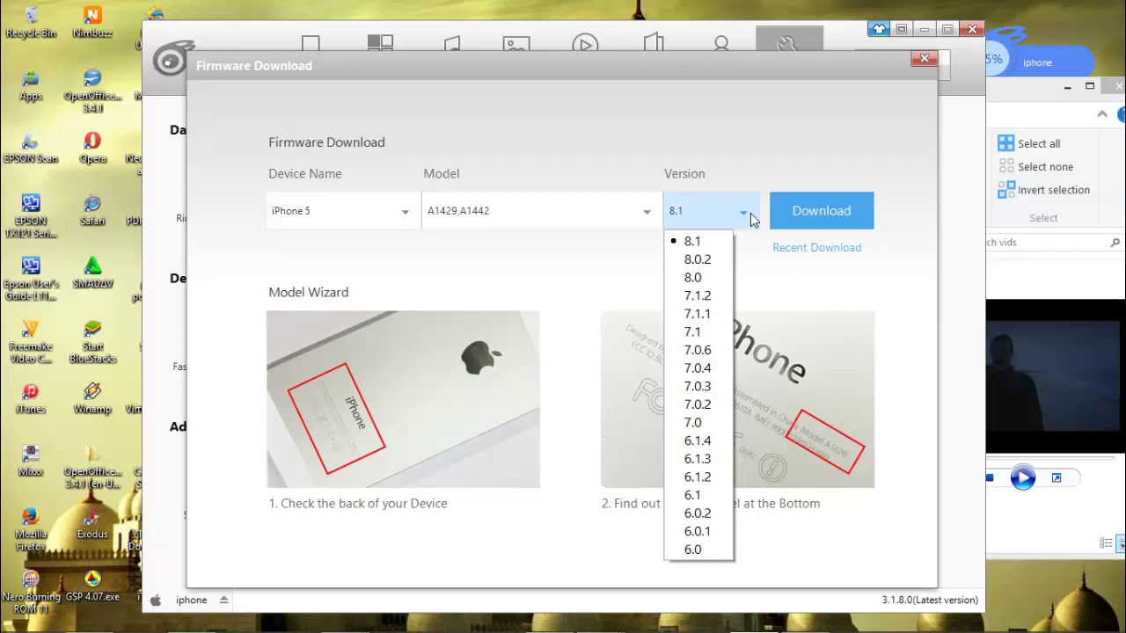
click(763, 269)
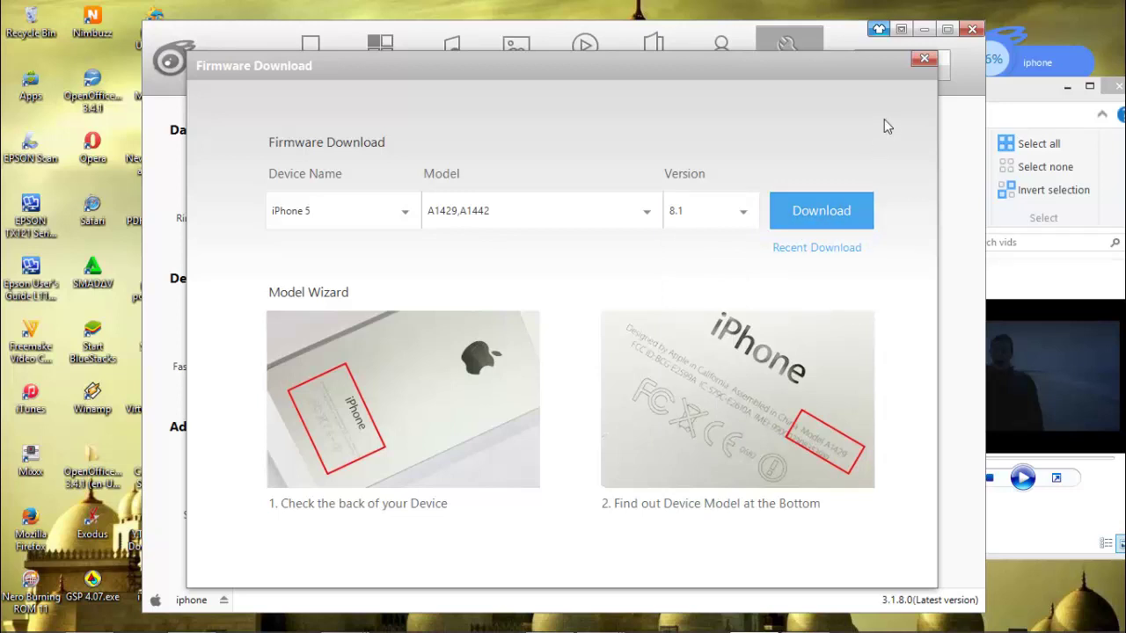
click(923, 58)
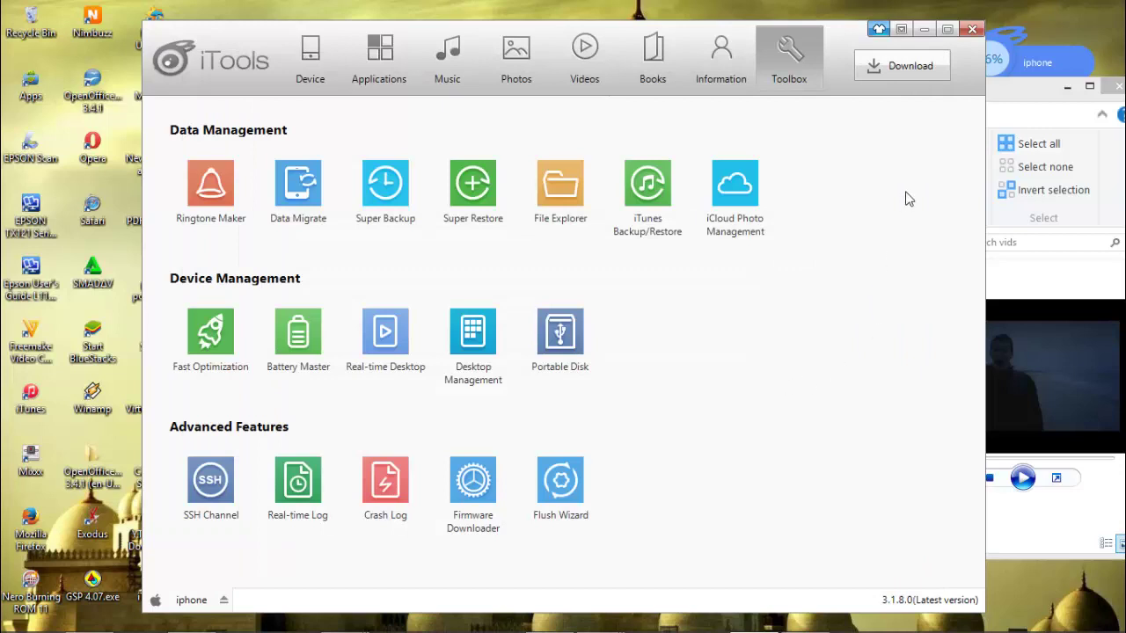